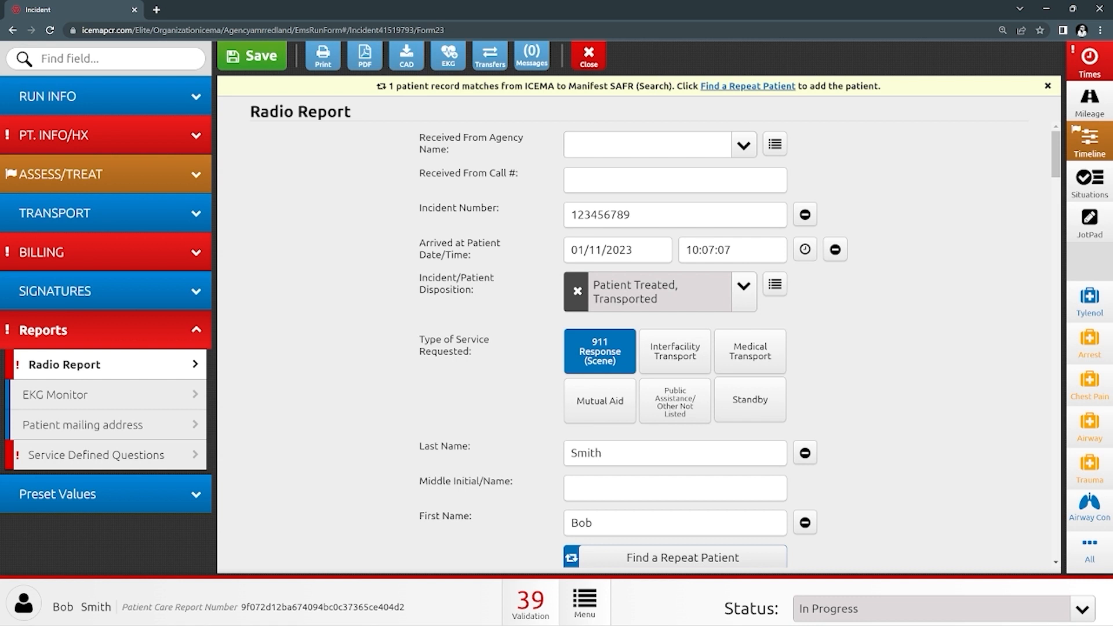
Step: Review the Radio Report from the incident details through medications, vitals, exams and procedures to the base hospital contact fields
{"action": "scroll", "coordinate": [638, 348], "scroll_direction": "down", "scroll_amount": 1}
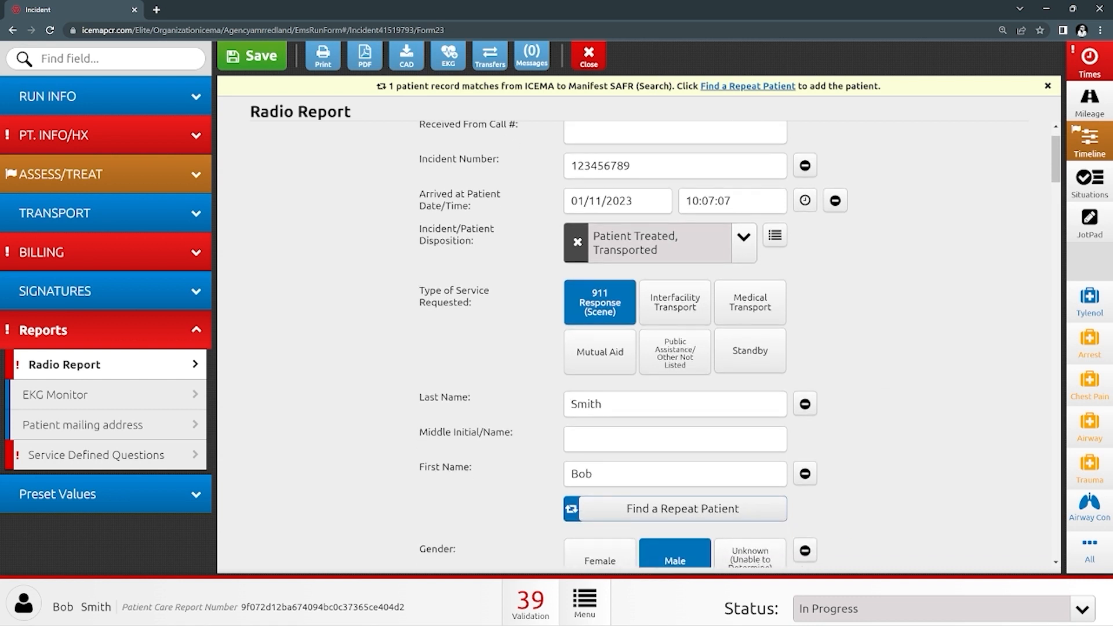
{"action": "scroll", "coordinate": [930, 424], "scroll_direction": "down", "scroll_amount": 1}
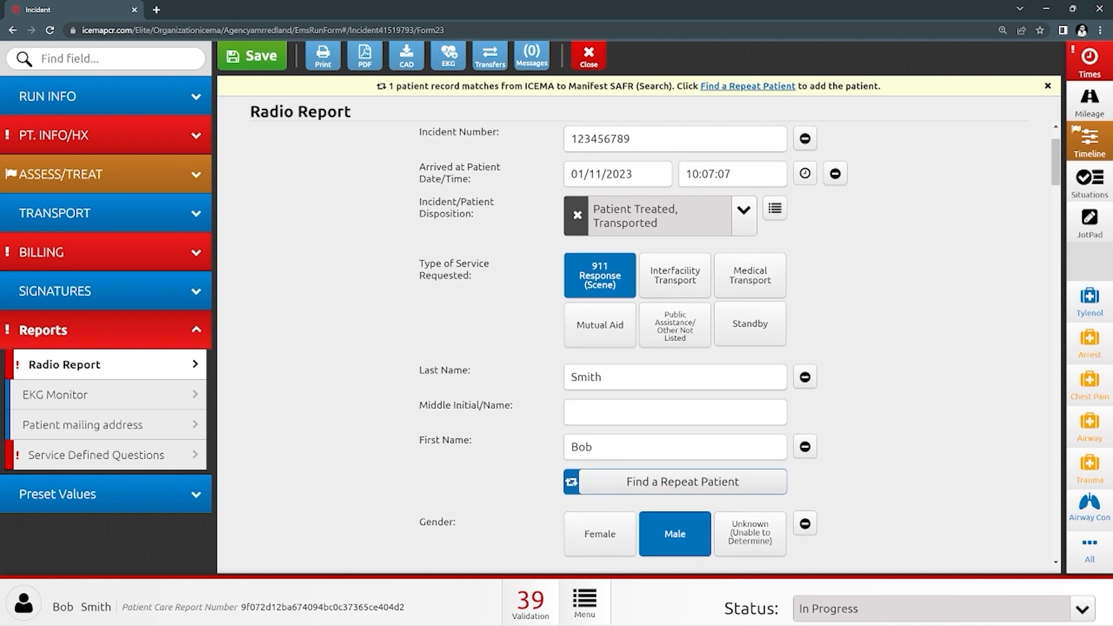
{"action": "scroll", "coordinate": [637, 342], "scroll_direction": "down", "scroll_amount": 5}
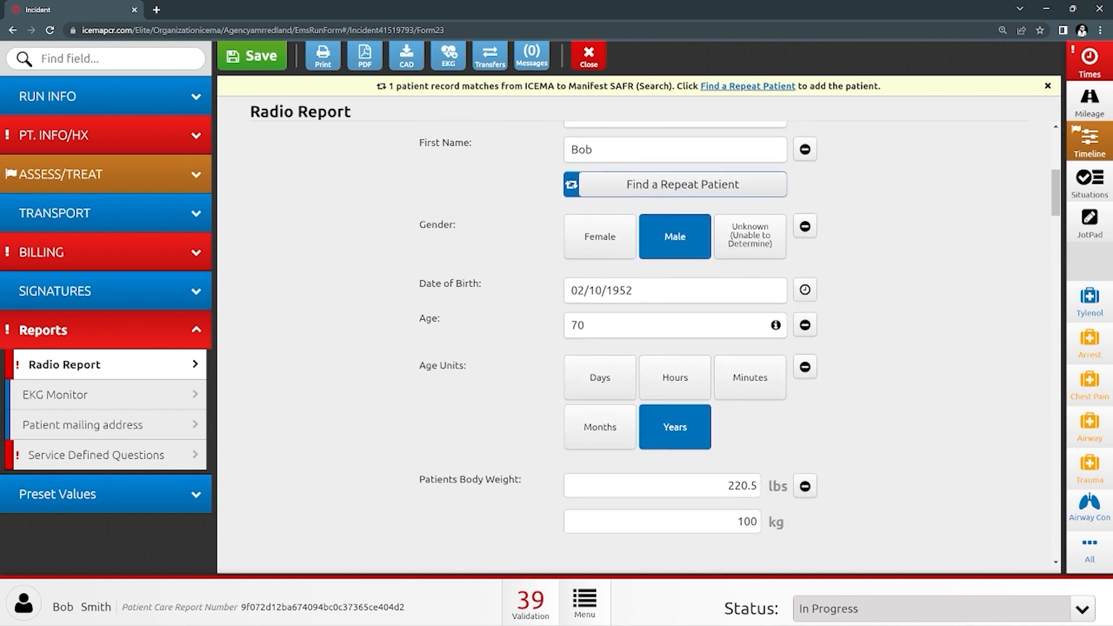
{"action": "scroll", "coordinate": [637, 342], "scroll_direction": "down", "scroll_amount": 6}
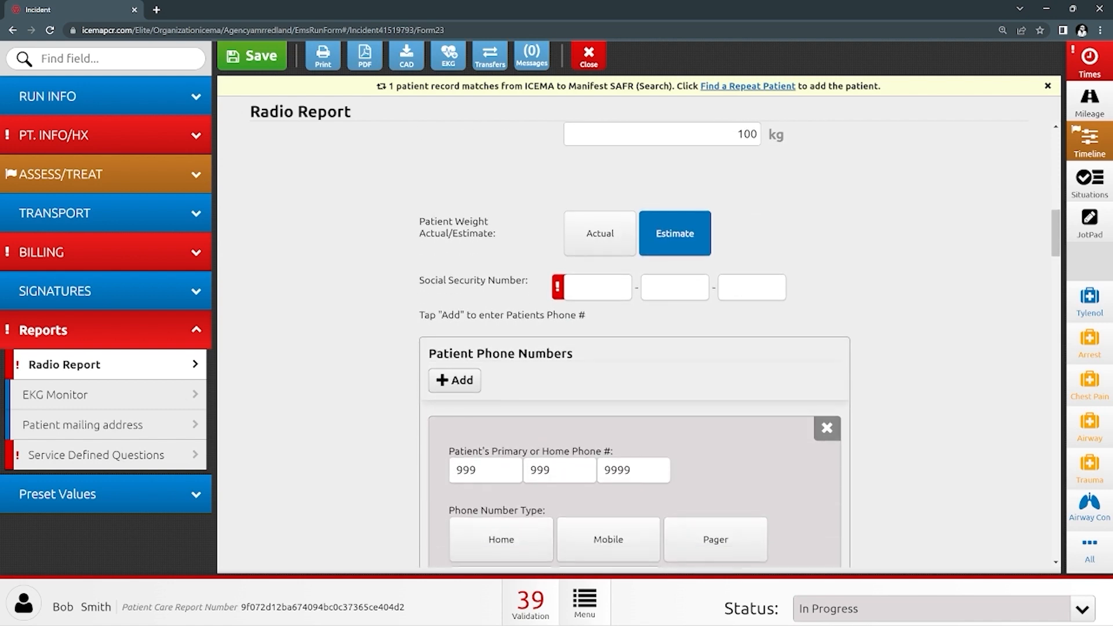
{"action": "scroll", "coordinate": [637, 342], "scroll_direction": "down", "scroll_amount": 7}
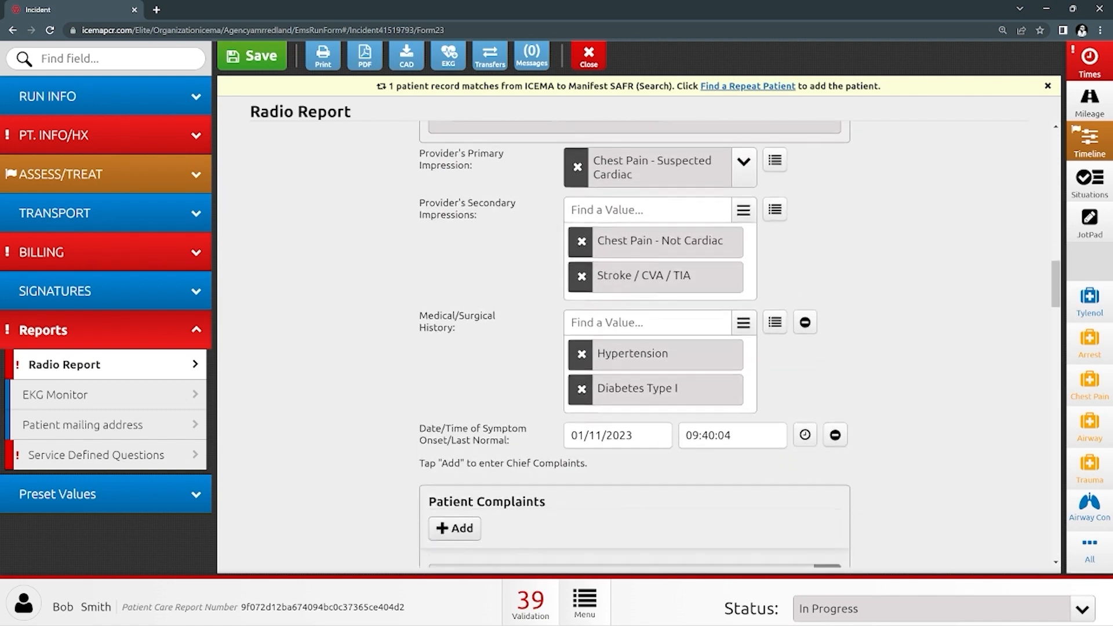
{"action": "scroll", "coordinate": [638, 342], "scroll_direction": "up", "scroll_amount": 1}
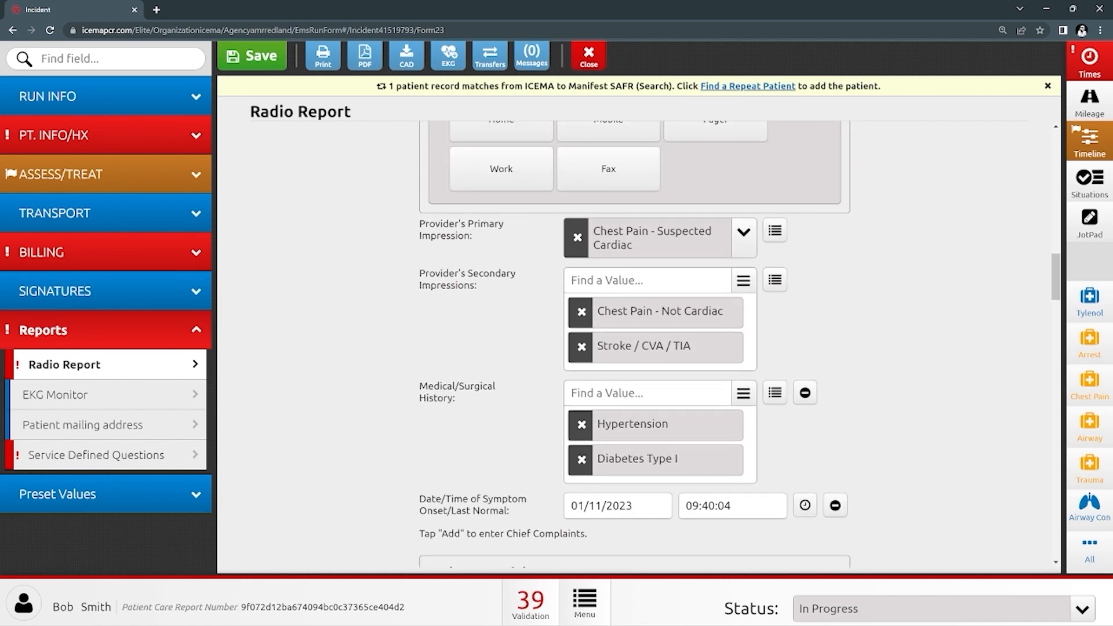
{"action": "scroll", "coordinate": [637, 341], "scroll_direction": "down", "scroll_amount": 6}
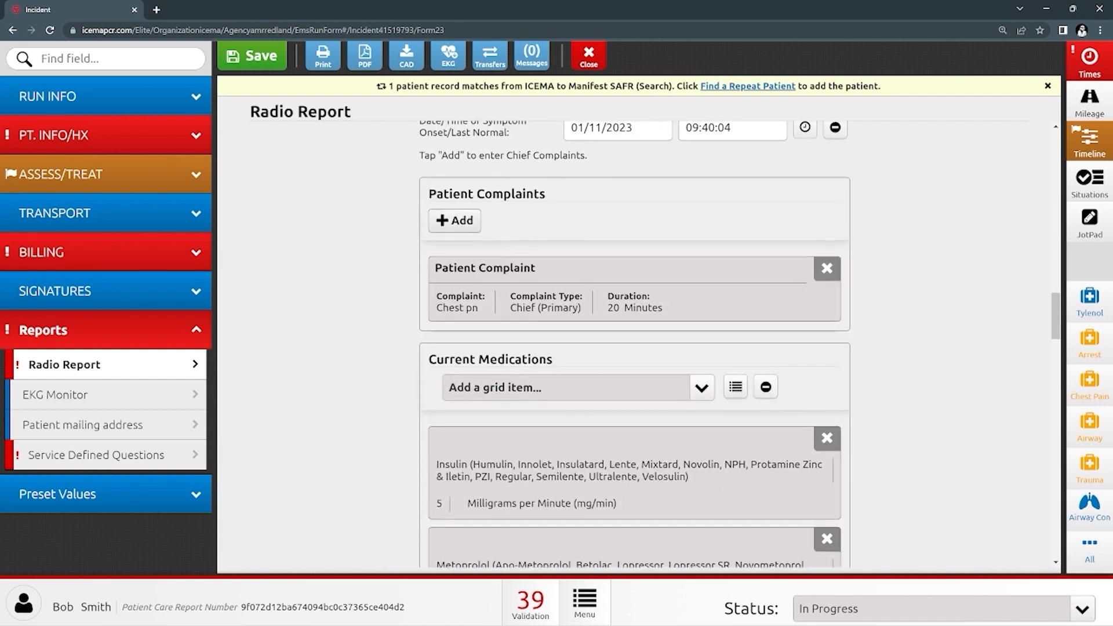
{"action": "scroll", "coordinate": [638, 342], "scroll_direction": "down", "scroll_amount": 8}
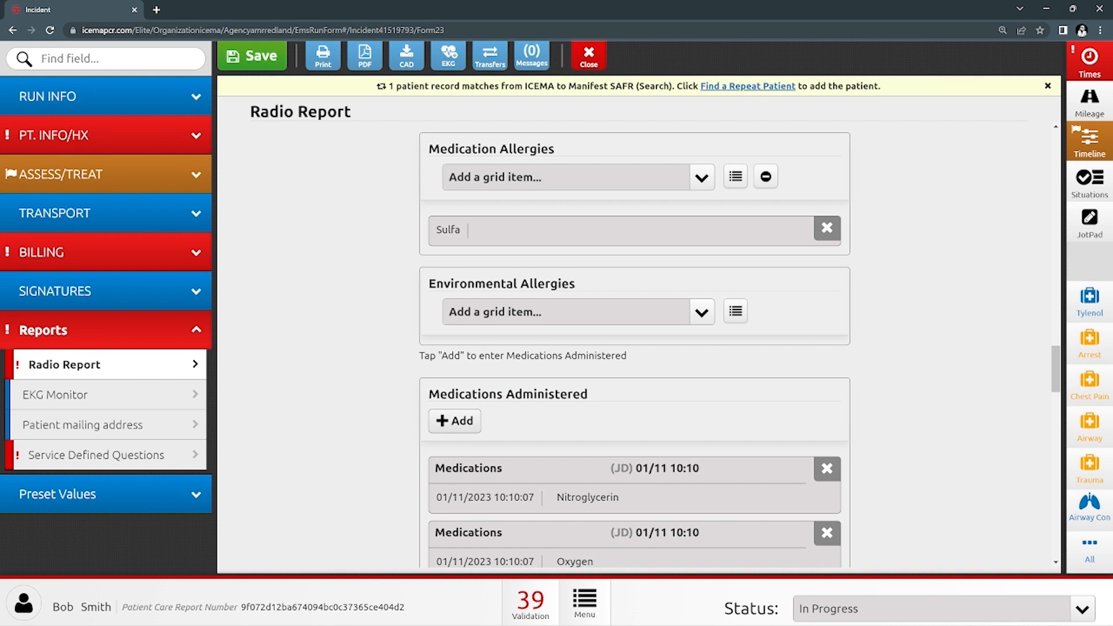
{"action": "scroll", "coordinate": [634, 342], "scroll_direction": "down", "scroll_amount": 4}
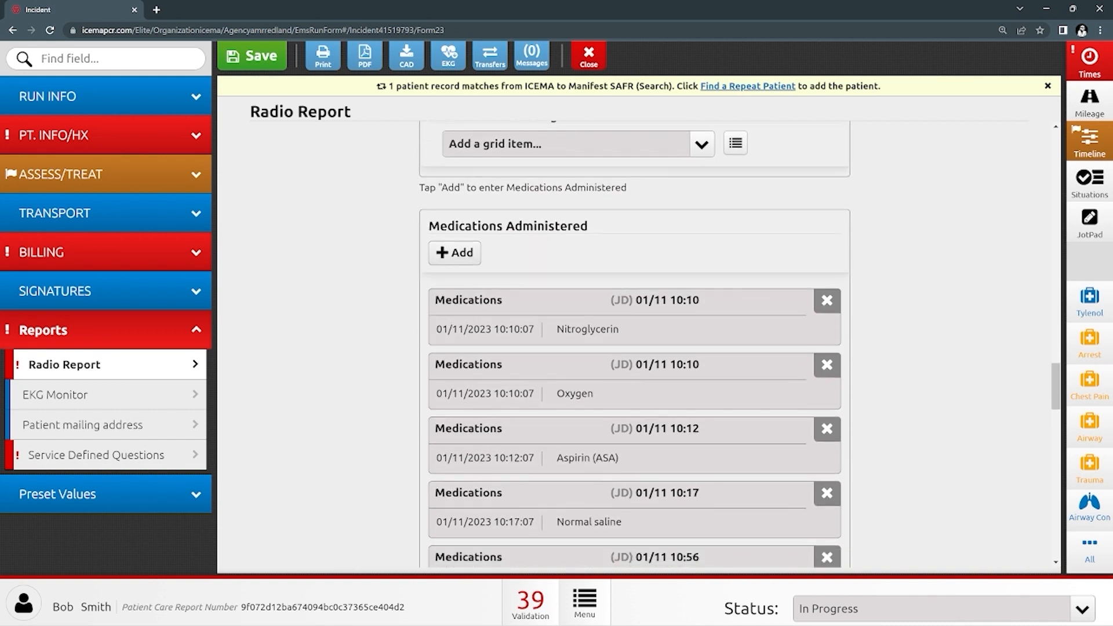
{"action": "scroll", "coordinate": [634, 342], "scroll_direction": "down", "scroll_amount": 8}
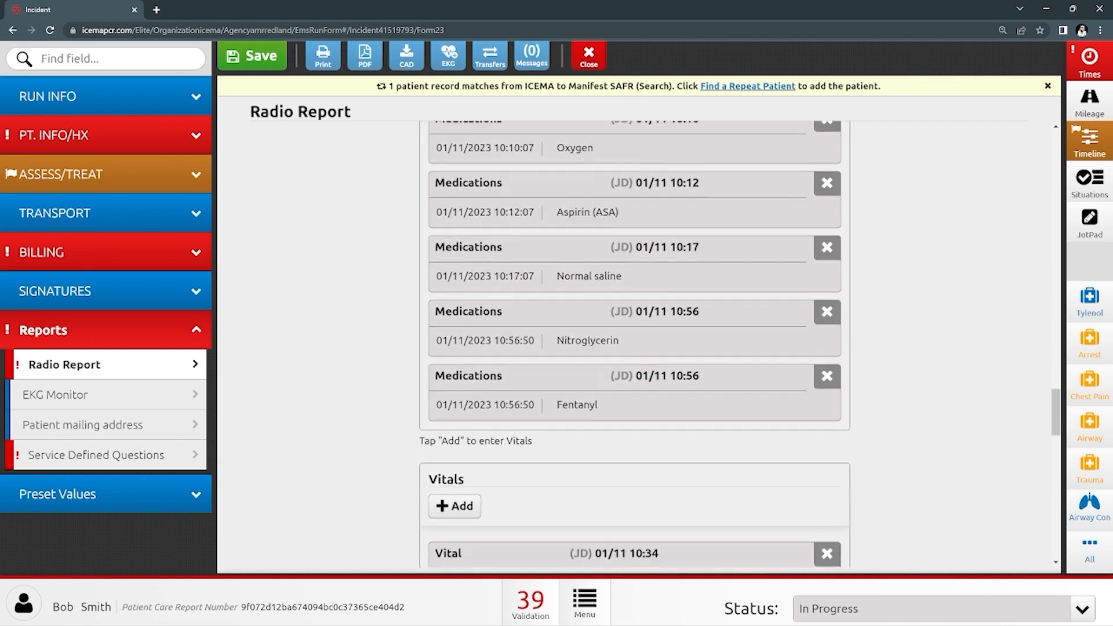
{"action": "scroll", "coordinate": [634, 342], "scroll_direction": "down", "scroll_amount": 5}
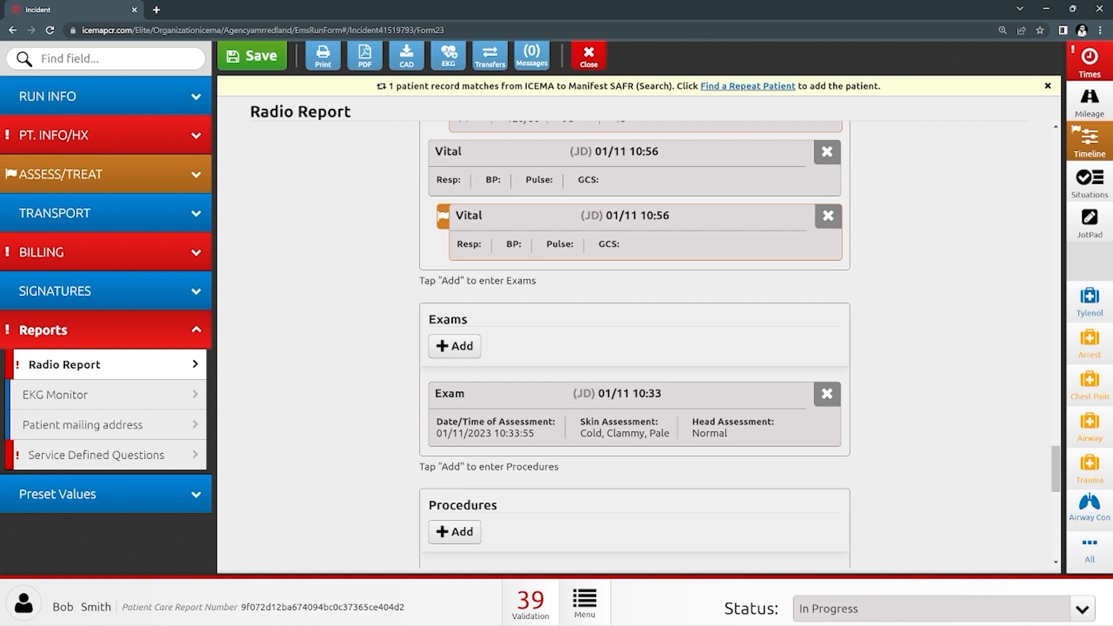
{"action": "scroll", "coordinate": [634, 345], "scroll_direction": "down", "scroll_amount": 12}
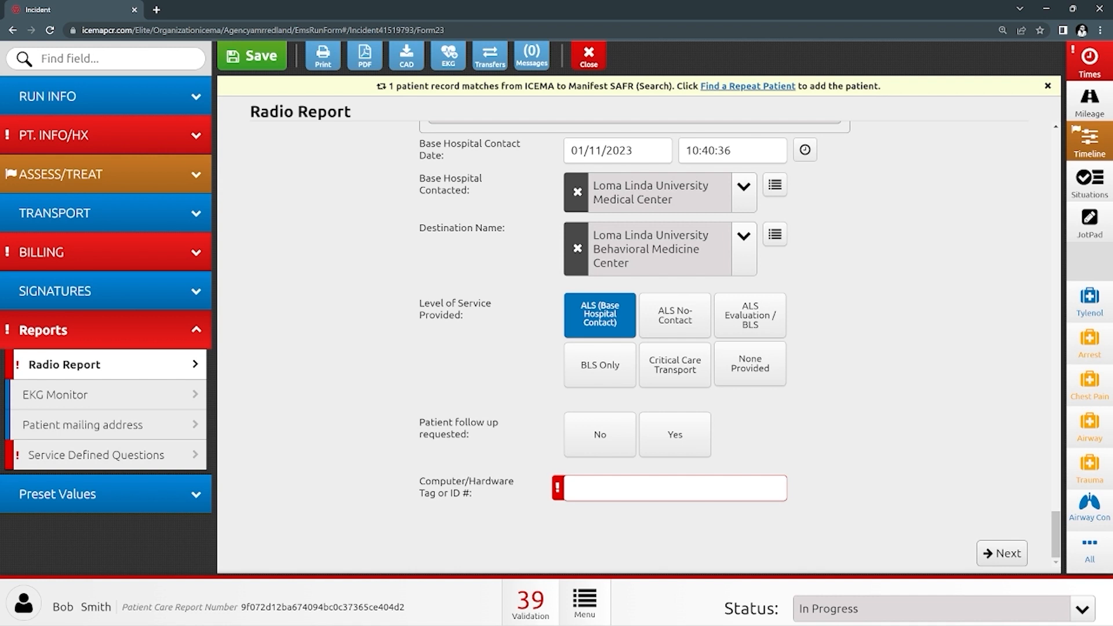
Step: Enter 25 as the Computer/Hardware Tag or ID # at the end of the Radio Report
{"action": "left_click", "coordinate": [712, 488]}
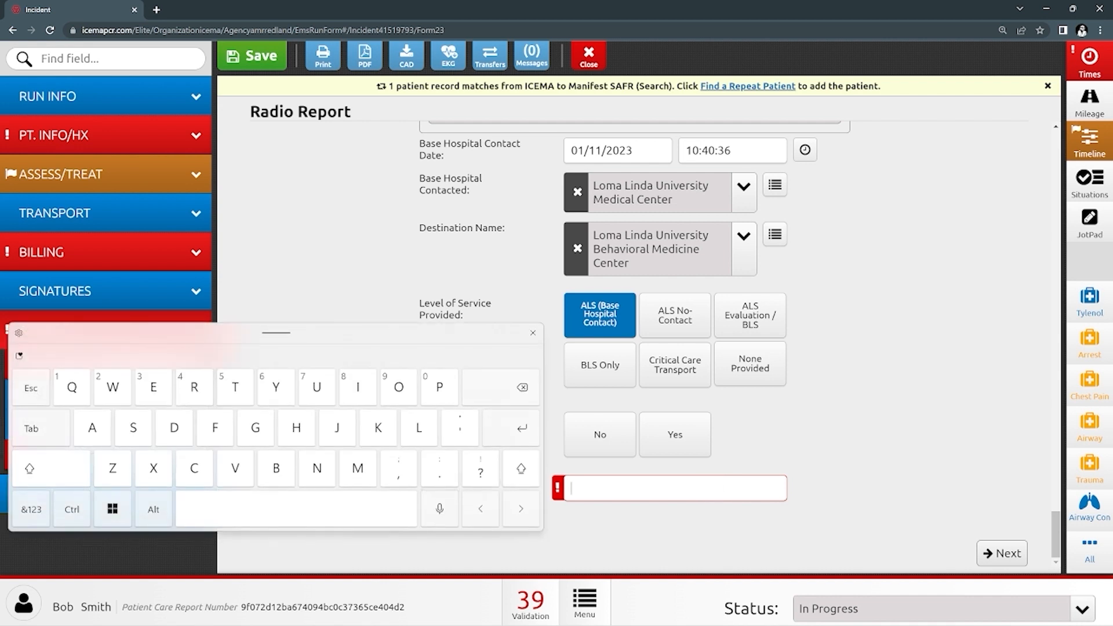
{"action": "type", "text": "25"}
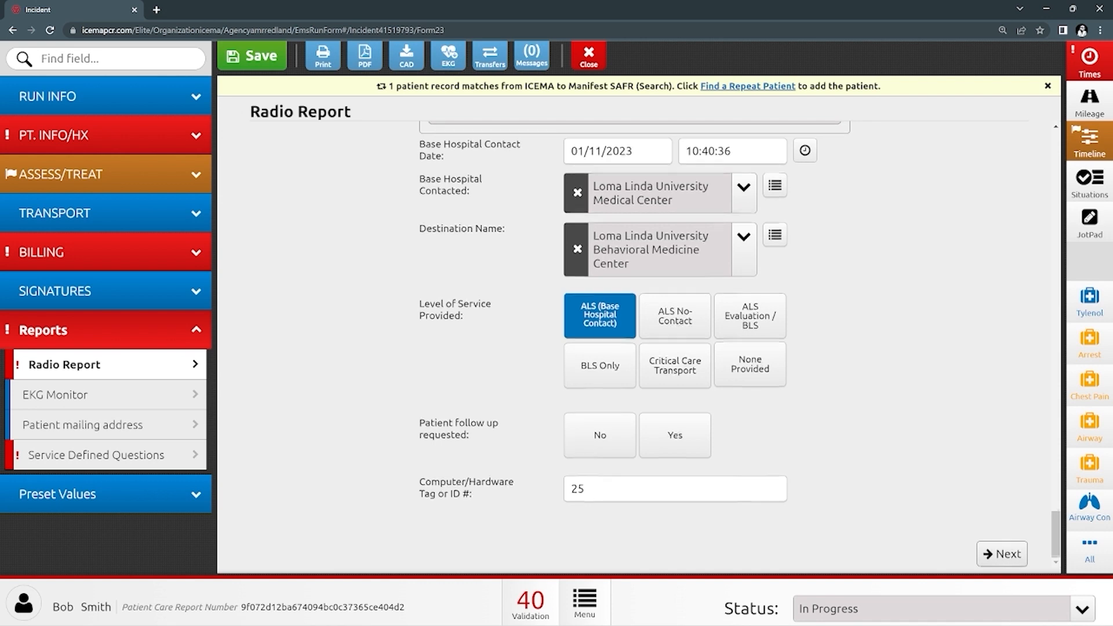
Step: Recheck the Radio Report from its beginning to the Vitals section, and inspect the full details of the 10:40 vital entry
{"action": "scroll", "coordinate": [934, 387], "scroll_direction": "up", "scroll_amount": 15}
{"action": "scroll", "coordinate": [635, 345], "scroll_direction": "up", "scroll_amount": 5}
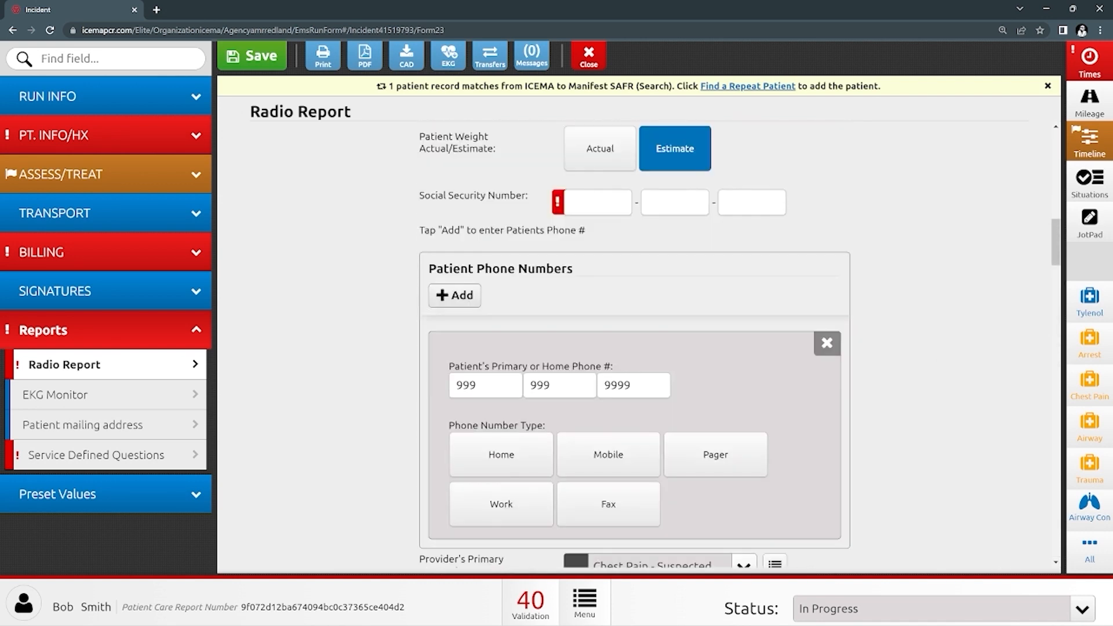
{"action": "scroll", "coordinate": [635, 345], "scroll_direction": "up", "scroll_amount": 10}
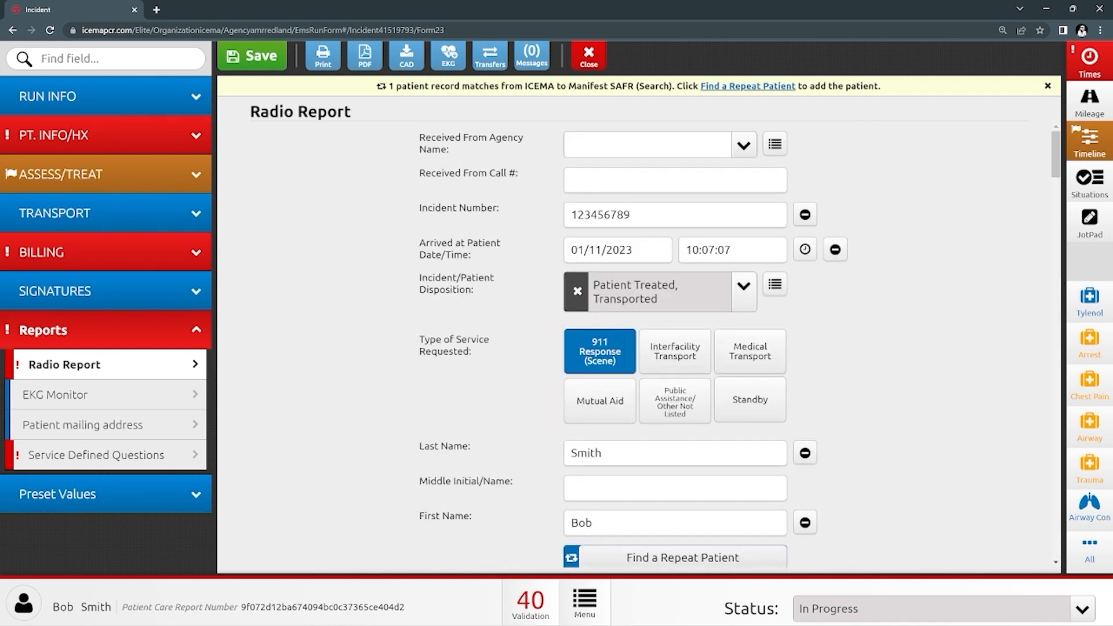
{"action": "scroll", "coordinate": [635, 345], "scroll_direction": "down", "scroll_amount": 15}
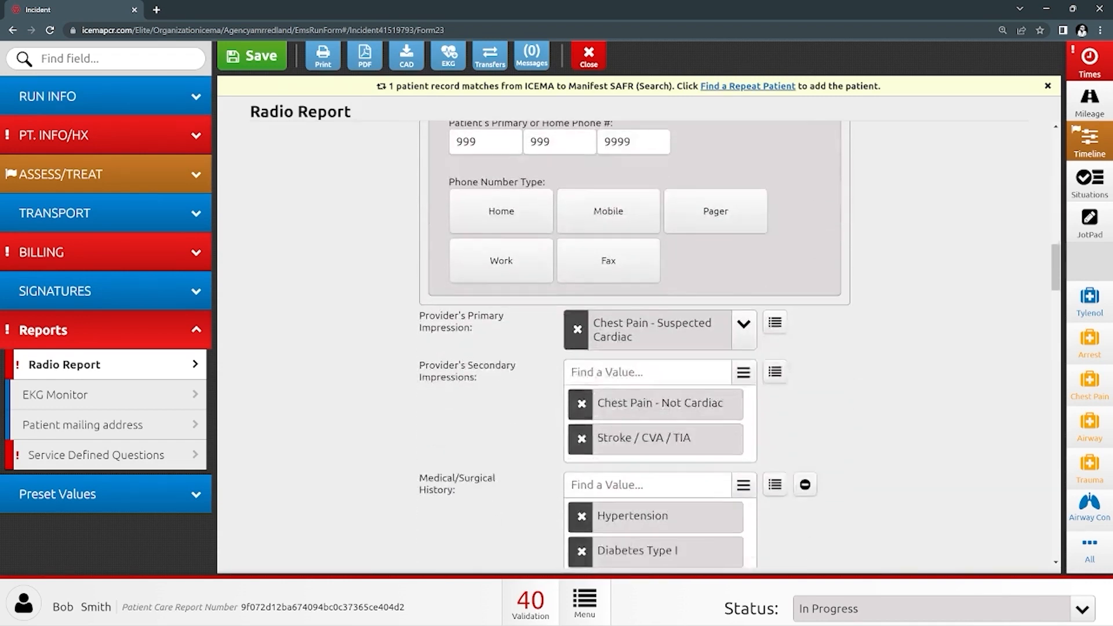
{"action": "scroll", "coordinate": [635, 344], "scroll_direction": "down", "scroll_amount": 10}
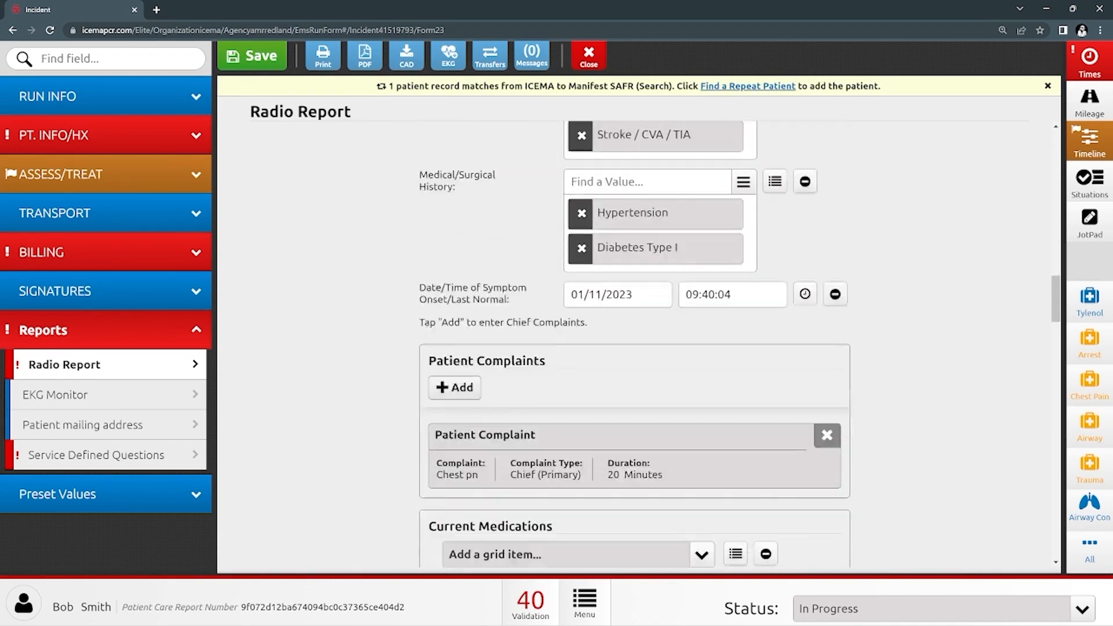
{"action": "scroll", "coordinate": [635, 345], "scroll_direction": "down", "scroll_amount": 8}
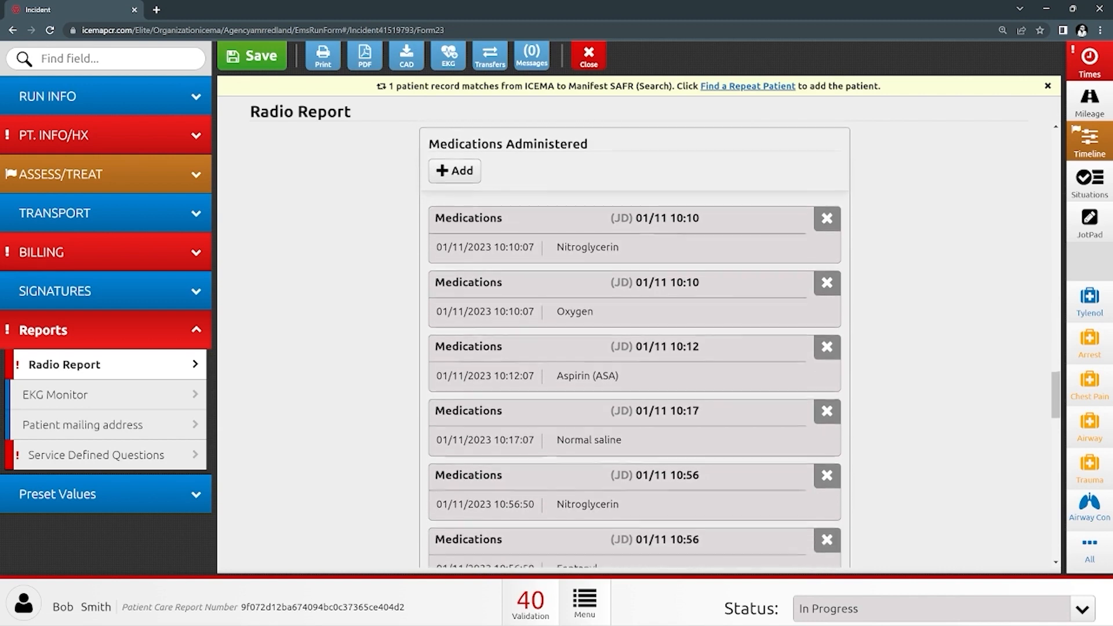
{"action": "scroll", "coordinate": [635, 345], "scroll_direction": "down", "scroll_amount": 6}
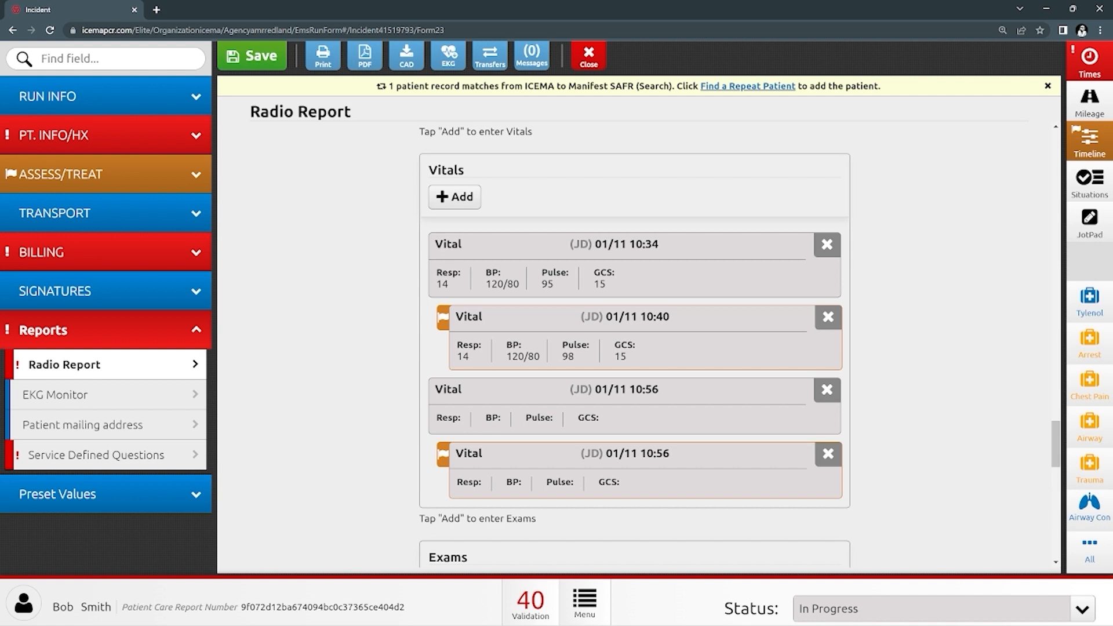
{"action": "left_click", "coordinate": [635, 337]}
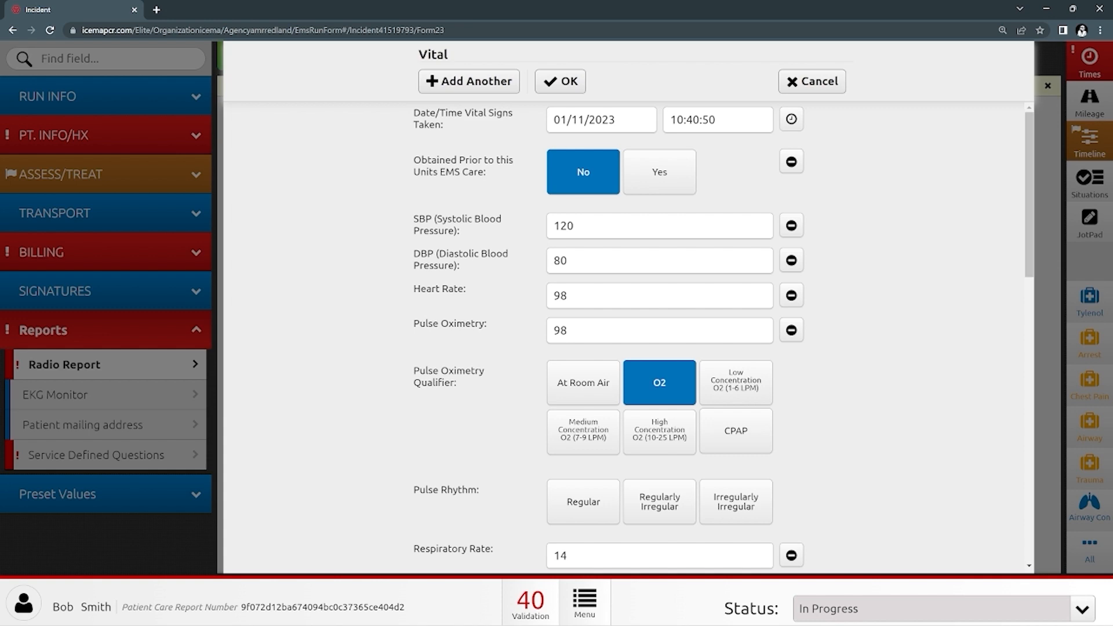
{"action": "scroll", "coordinate": [661, 337], "scroll_direction": "down", "scroll_amount": 15}
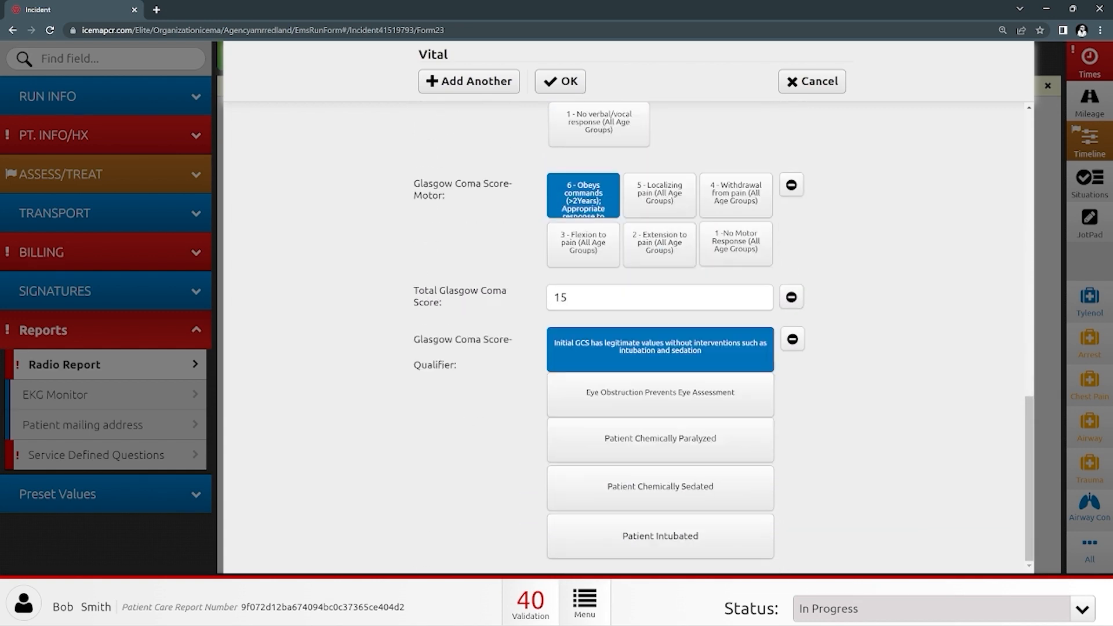
{"action": "scroll", "coordinate": [660, 336], "scroll_direction": "up", "scroll_amount": 15}
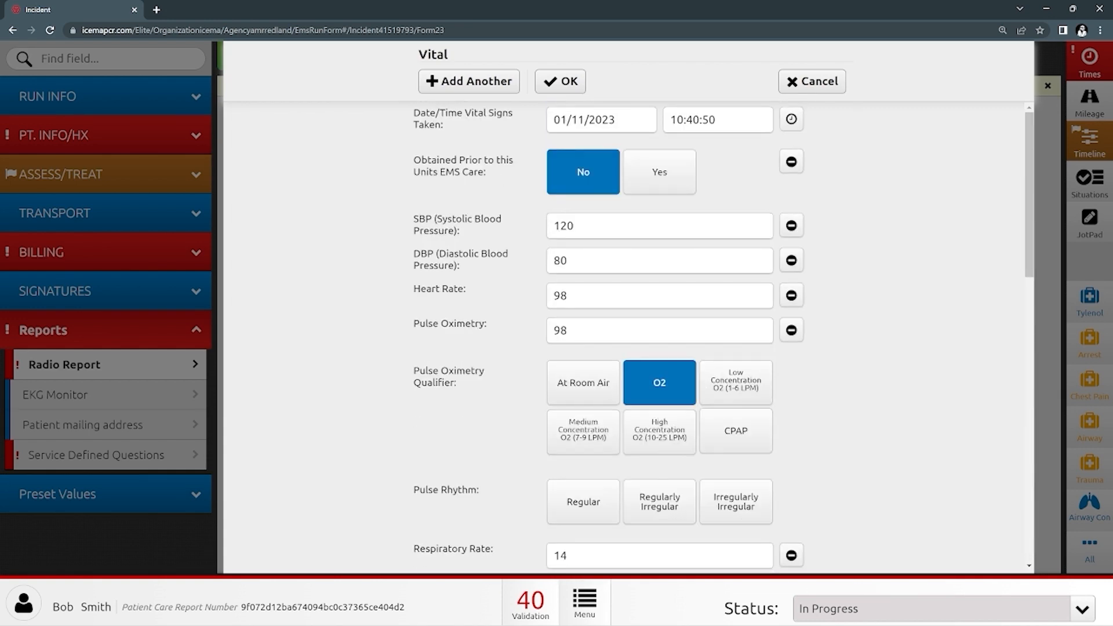
{"action": "left_click", "coordinate": [559, 81]}
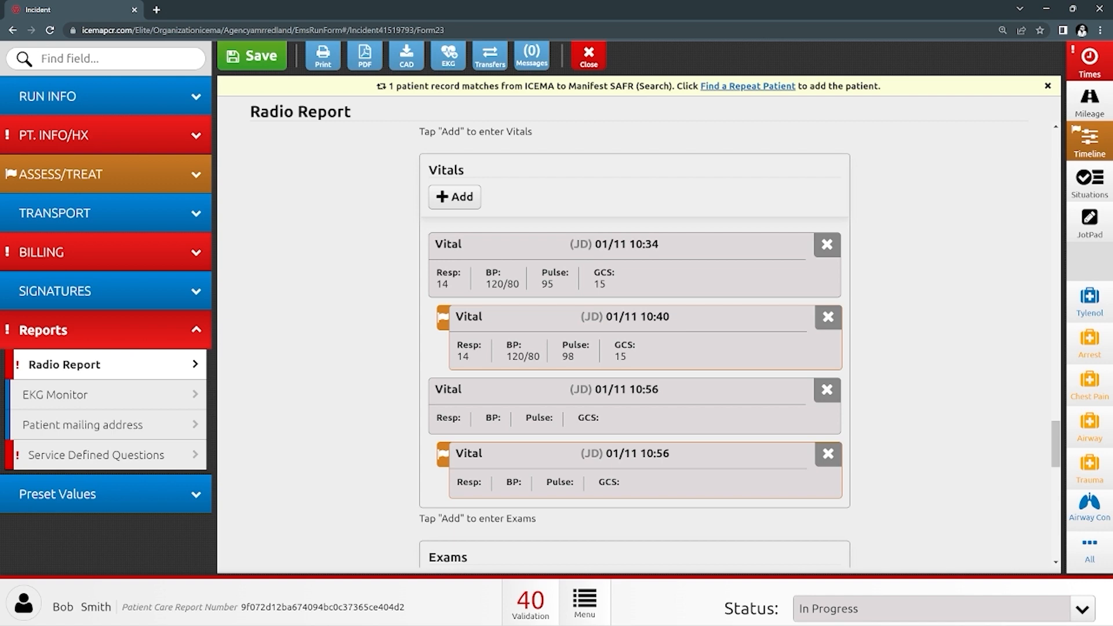
Step: Add a vital record timed 01/11/2023 10:47:07, marked No for obtained prior to this unit's EMS care
{"action": "left_click", "coordinate": [454, 197]}
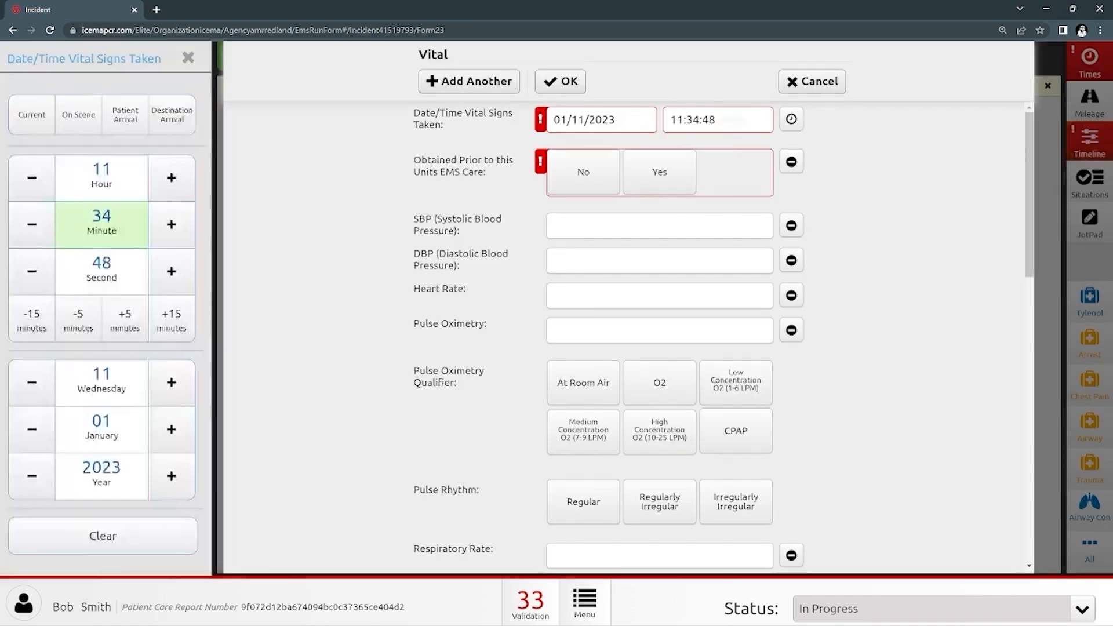
{"action": "left_click", "coordinate": [125, 115]}
{"action": "left_click", "coordinate": [583, 172]}
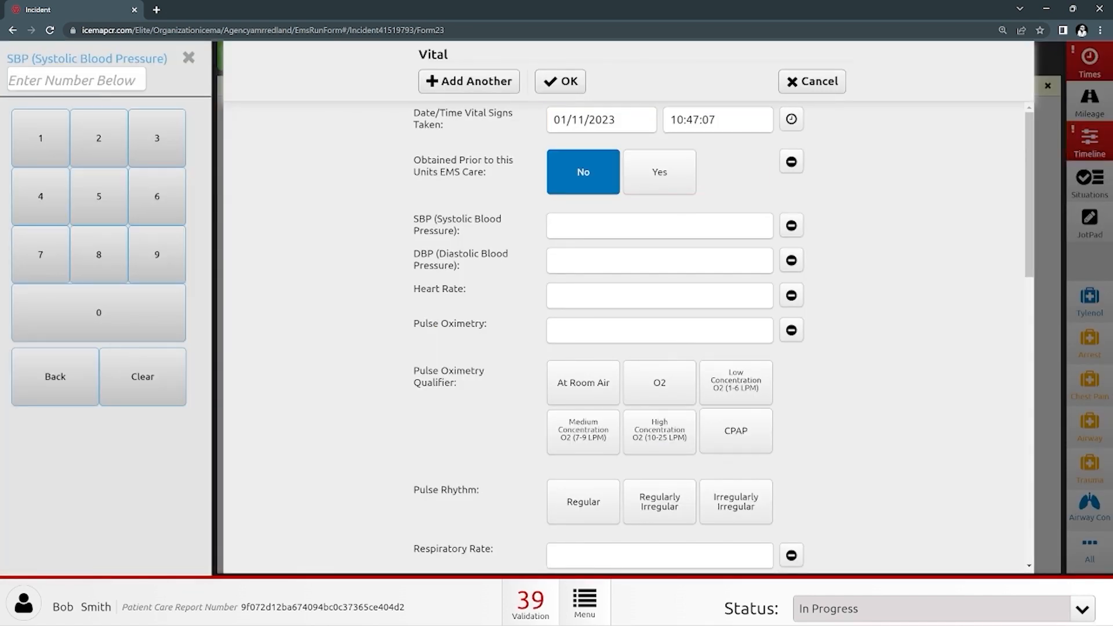
Step: Set the new vital record's systolic blood pressure to 122 and diastolic to 50
{"action": "left_click", "coordinate": [41, 137]}
{"action": "left_click", "coordinate": [99, 138]}
{"action": "left_click", "coordinate": [98, 138]}
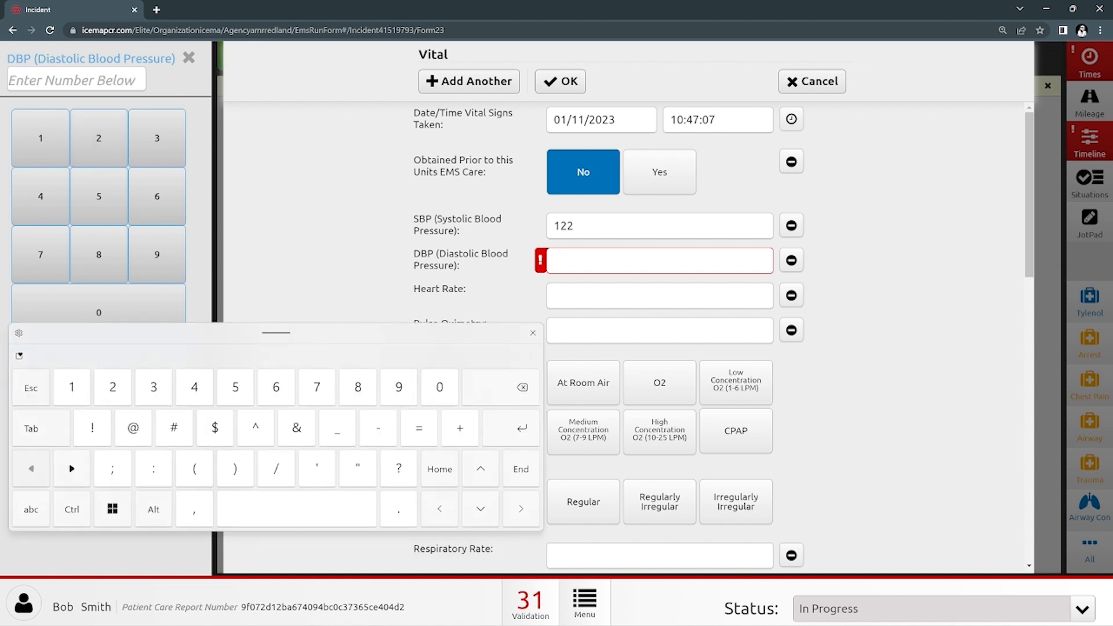
{"action": "left_click", "coordinate": [99, 196]}
{"action": "left_click", "coordinate": [99, 312]}
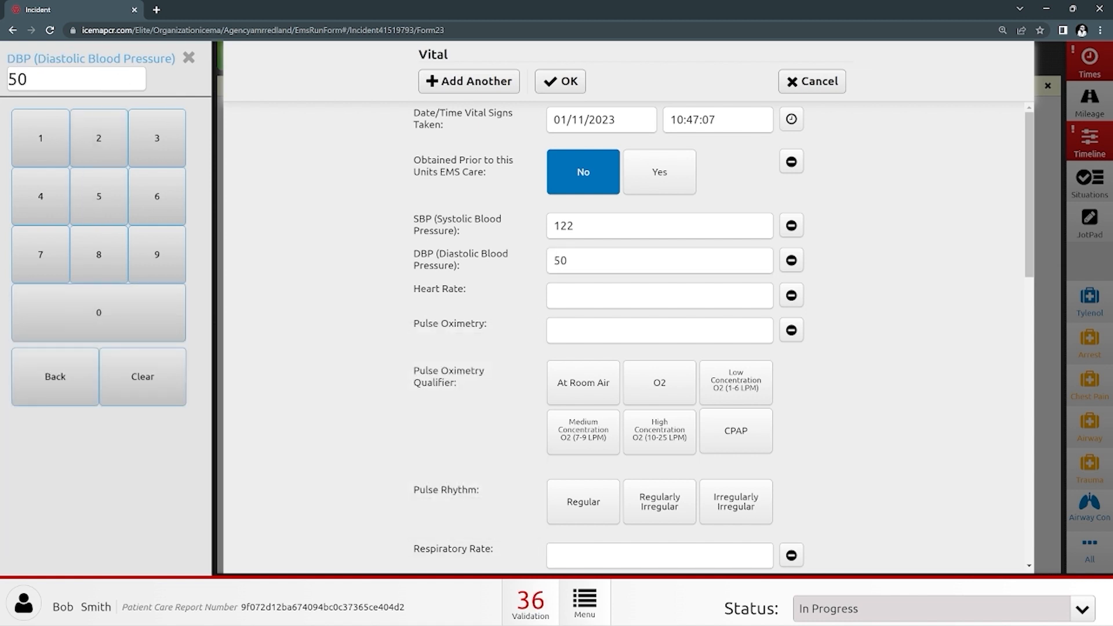
Step: Record a heart rate of 99 with Regular pulse rhythm, and pulse oximetry of 99 At Room Air
{"action": "left_click", "coordinate": [597, 295]}
{"action": "left_click", "coordinate": [157, 254]}
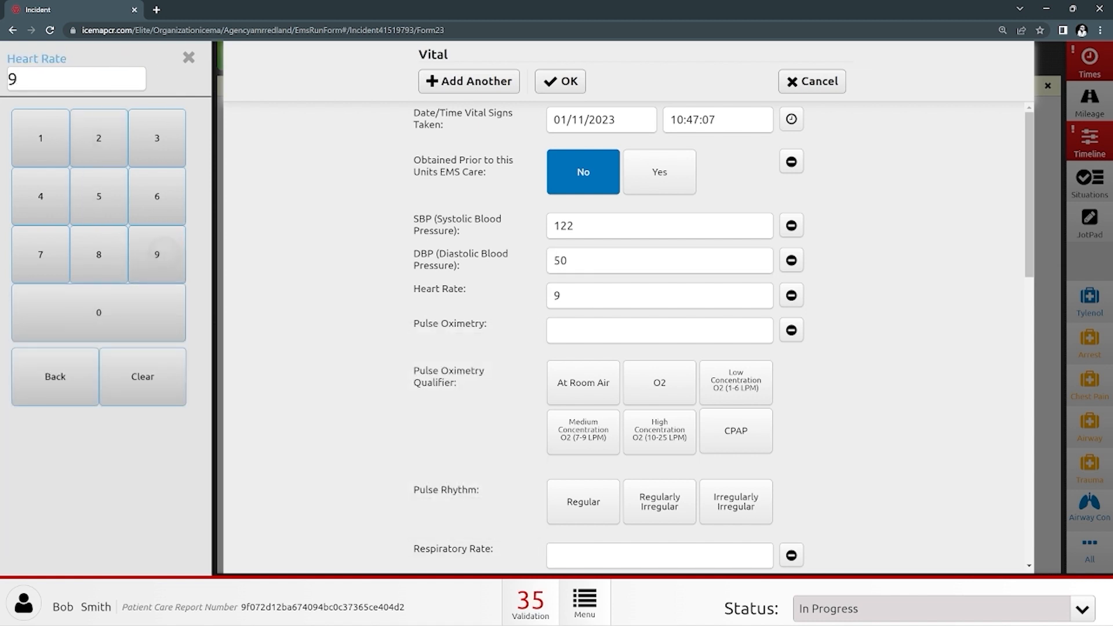
{"action": "left_click", "coordinate": [156, 254]}
{"action": "left_click", "coordinate": [156, 254]}
{"action": "left_click", "coordinate": [157, 254]}
{"action": "left_click", "coordinate": [583, 382]}
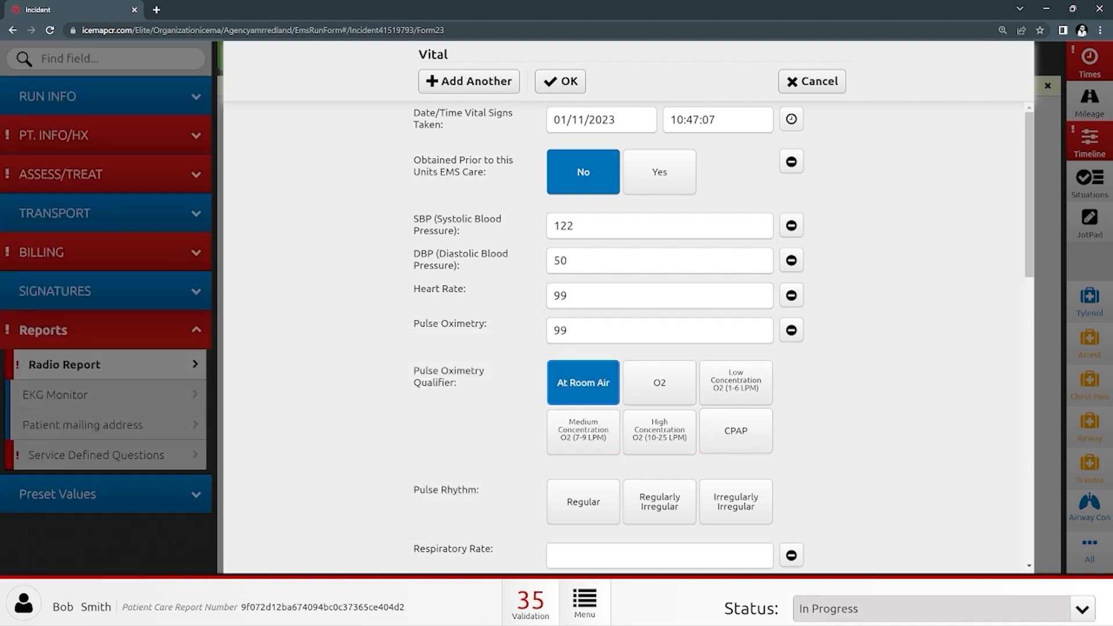
{"action": "left_click", "coordinate": [583, 313]}
Step: Set the respiratory rate to 15 and the respiratory effort to Normal
{"action": "left_click", "coordinate": [660, 187]}
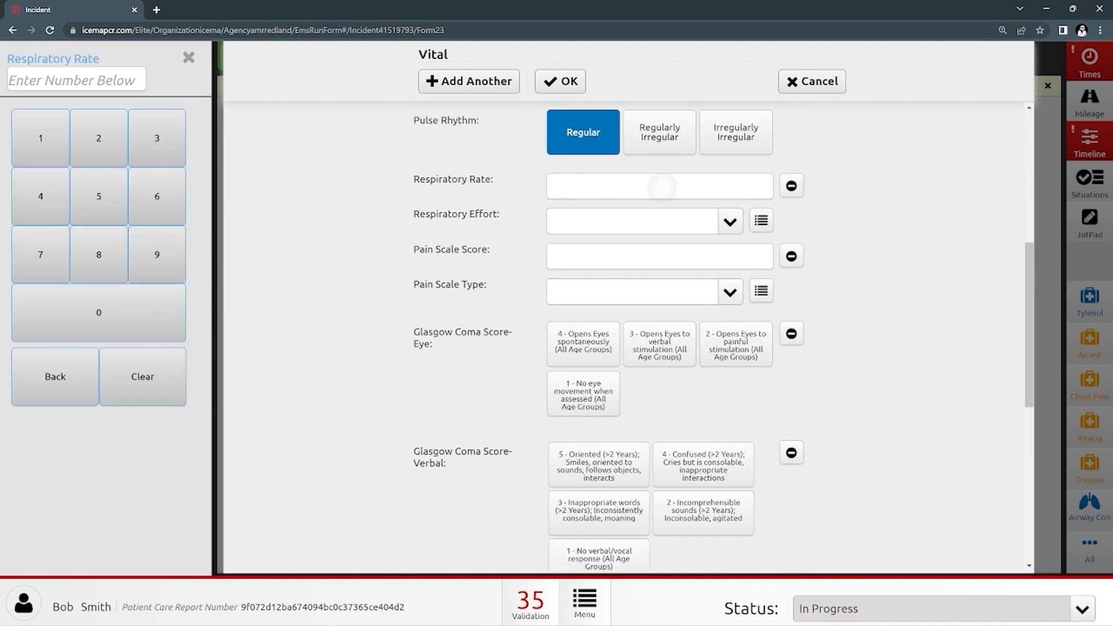
{"action": "left_click", "coordinate": [40, 138]}
{"action": "left_click", "coordinate": [98, 196]}
{"action": "left_click", "coordinate": [649, 222]}
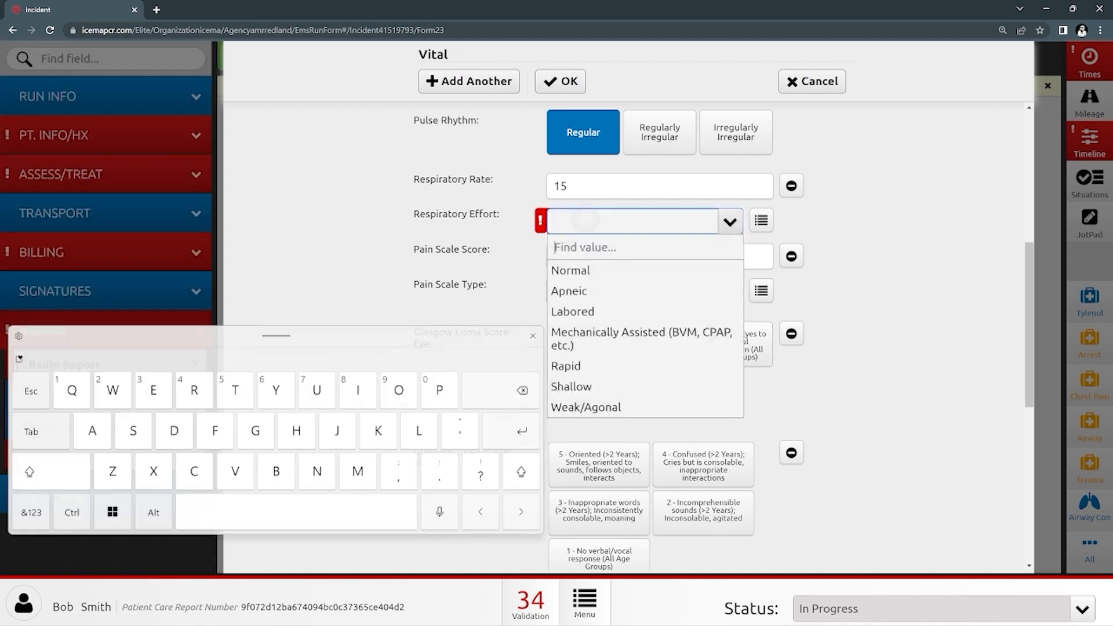
{"action": "left_click", "coordinate": [579, 271]}
{"action": "left_click", "coordinate": [889, 261]}
Step: Set the pain scale score to 5 and the pain scale type to Numeric (0-10)
{"action": "left_click", "coordinate": [660, 256]}
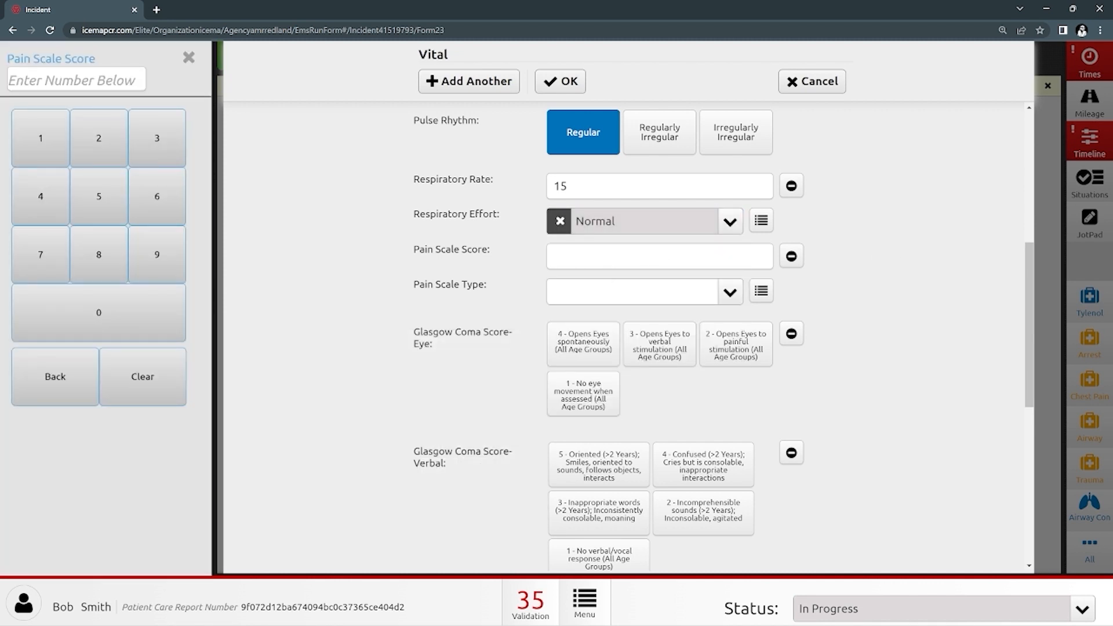
{"action": "left_click", "coordinate": [606, 256]}
{"action": "left_click", "coordinate": [106, 199]}
{"action": "left_click", "coordinate": [328, 238]}
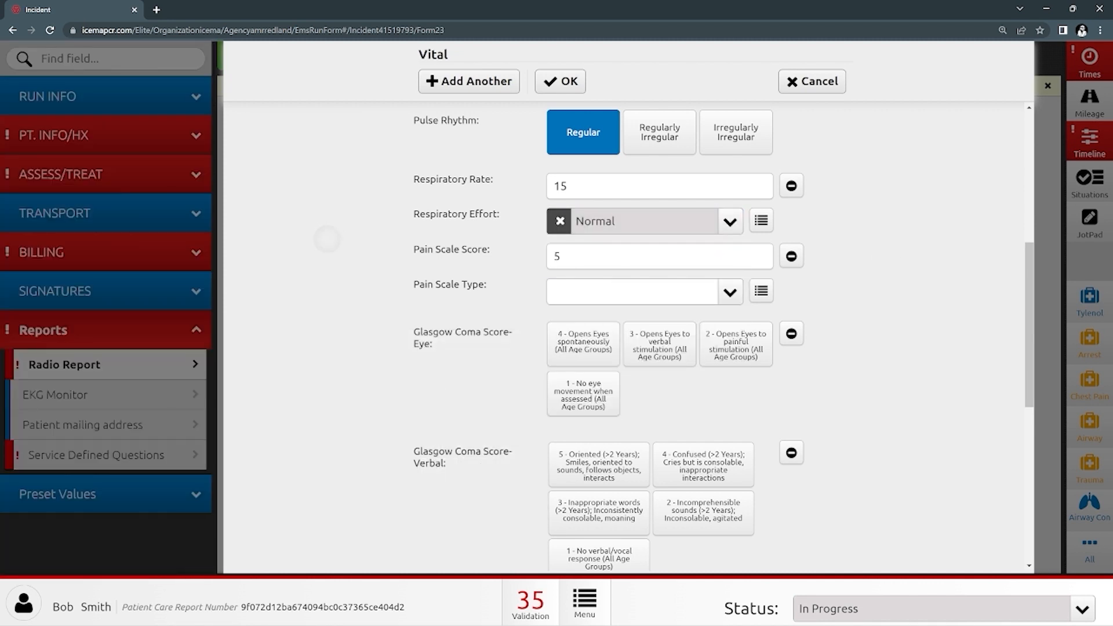
{"action": "left_click", "coordinate": [631, 291]}
{"action": "left_click", "coordinate": [596, 340]}
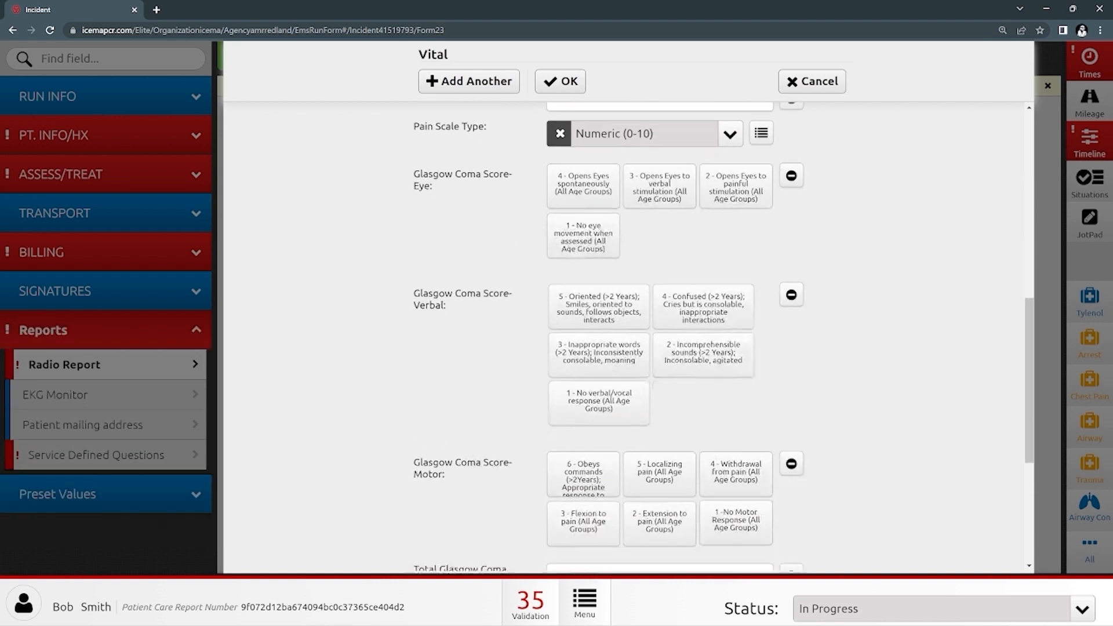
Step: Set the Glasgow Coma Scores to eye 4, verbal 5 and motor 6 with the Initial GCS legitimate values qualifier, and save the vital
{"action": "left_click", "coordinate": [583, 140]}
{"action": "left_click", "coordinate": [599, 262]}
{"action": "left_click", "coordinate": [583, 429]}
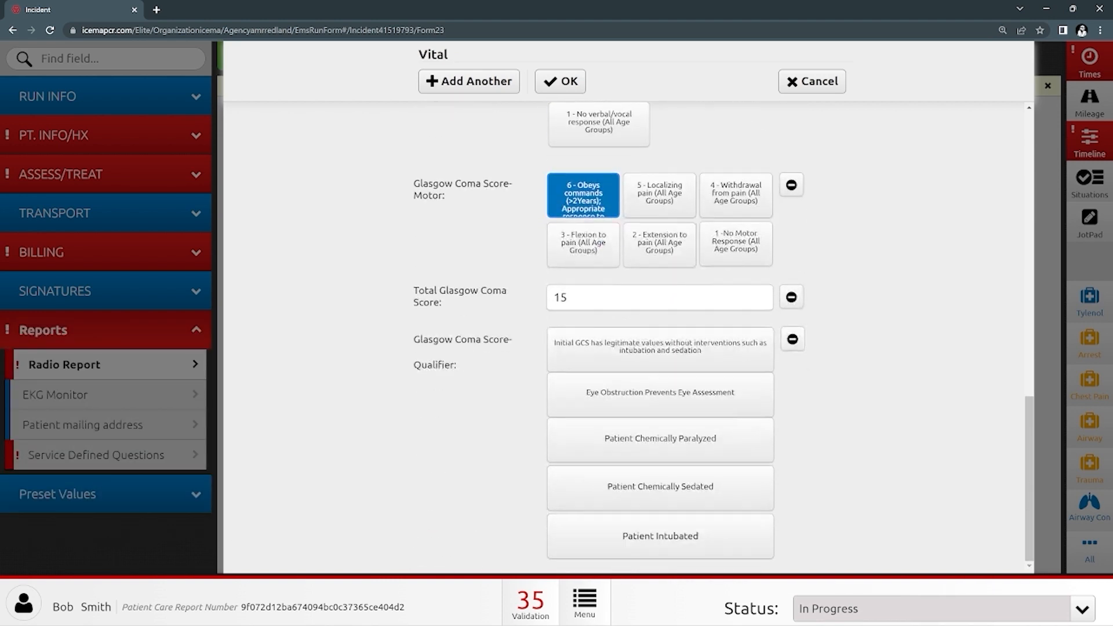
{"action": "left_click", "coordinate": [660, 350]}
{"action": "left_click", "coordinate": [560, 82]}
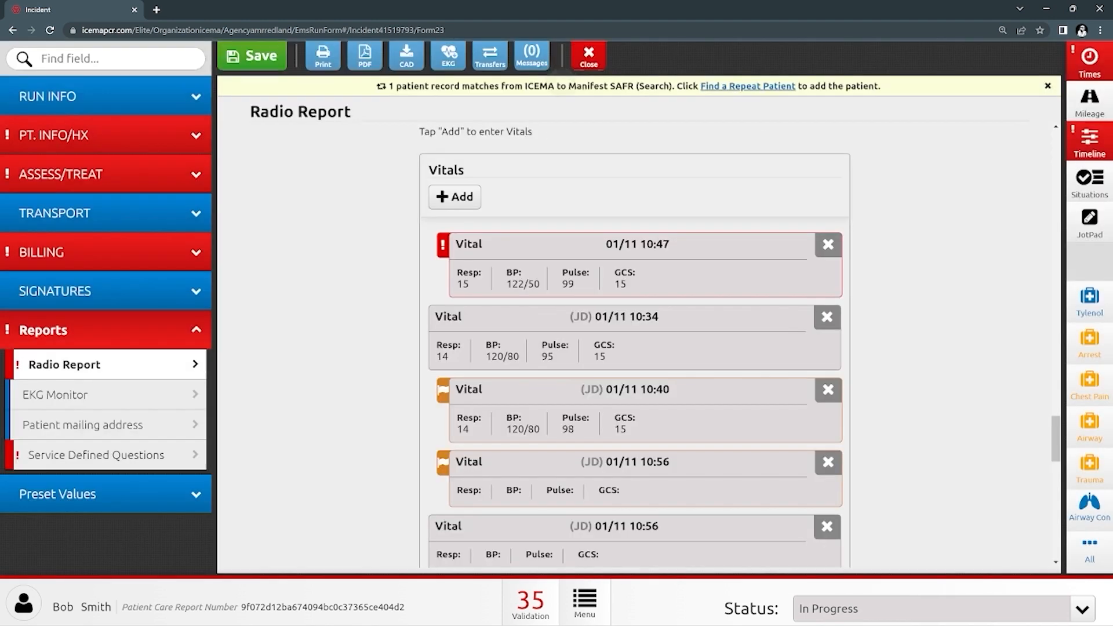
Step: Reopen the 10:47 vital record and review all of its entries
{"action": "left_click", "coordinate": [828, 245]}
{"action": "left_click", "coordinate": [621, 183]}
{"action": "left_click", "coordinate": [637, 265]}
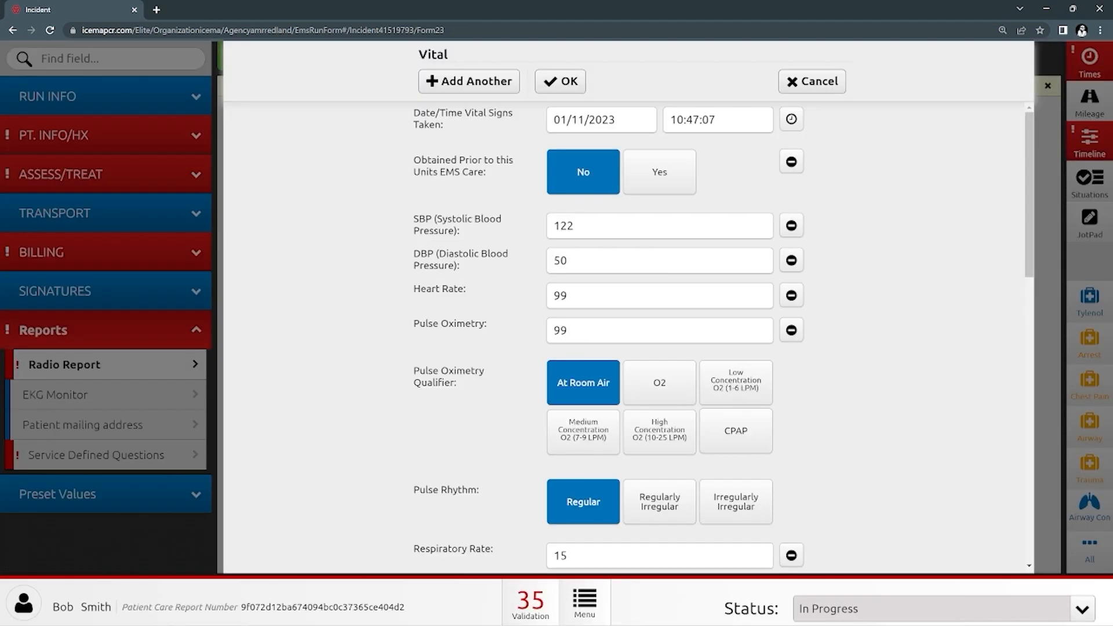
{"action": "scroll", "coordinate": [637, 325], "scroll_direction": "down", "scroll_amount": 14}
{"action": "scroll", "coordinate": [638, 325], "scroll_direction": "up", "scroll_amount": 14}
{"action": "left_click", "coordinate": [560, 81]}
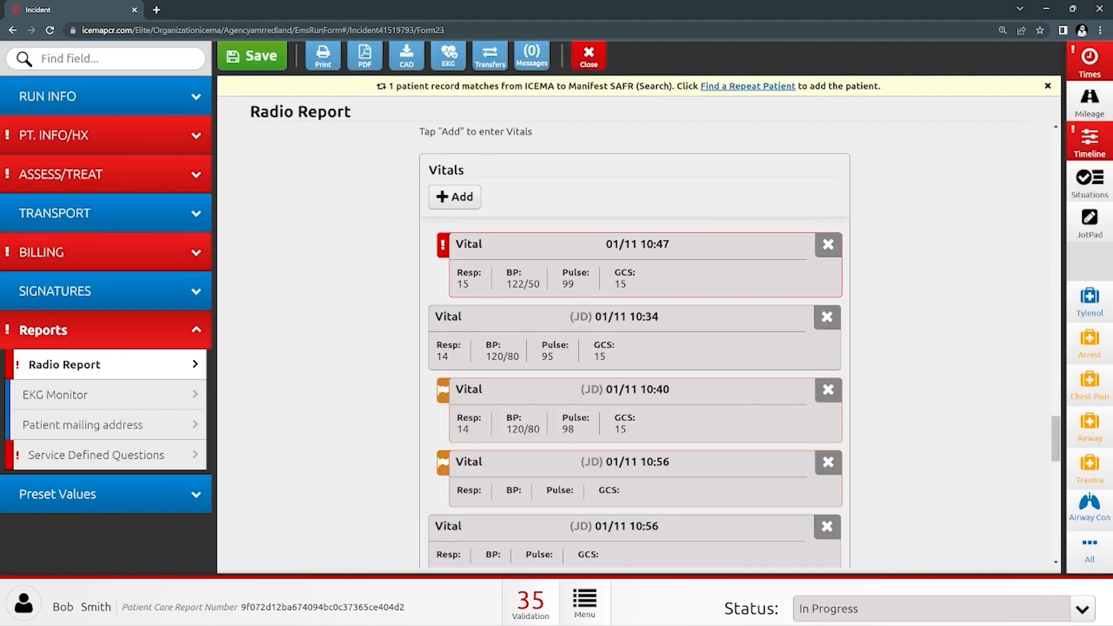
Step: Open the 10:47 vitals entry under Treat / Response and select the first current crew member as the one performing vital signs
{"action": "left_click", "coordinate": [121, 177]}
{"action": "left_click", "coordinate": [110, 238]}
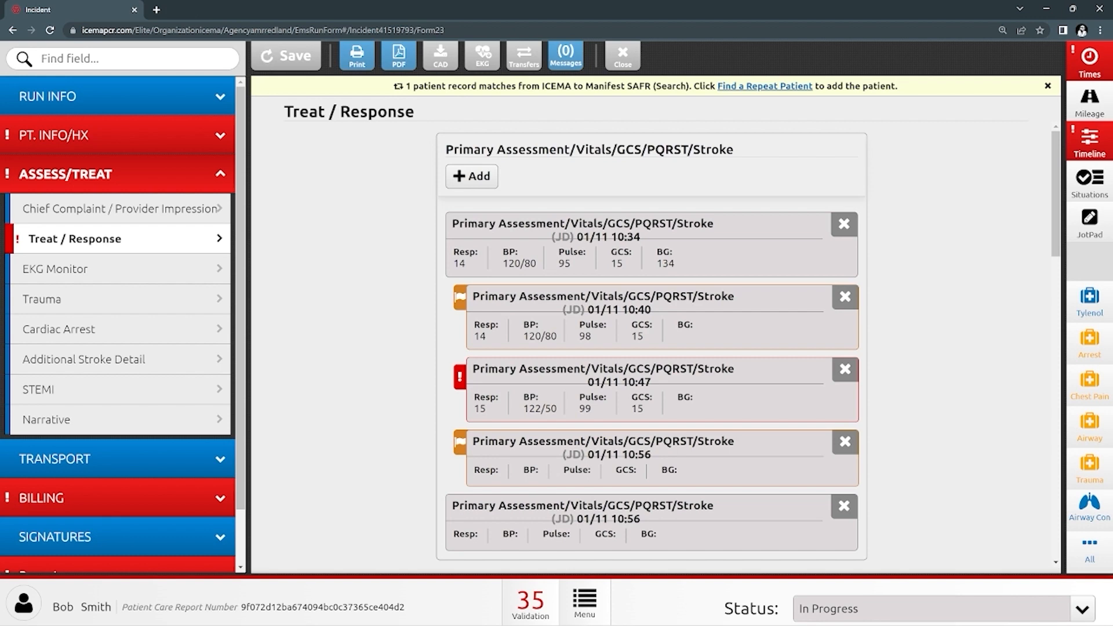
{"action": "left_click", "coordinate": [604, 383]}
{"action": "left_click", "coordinate": [643, 155]}
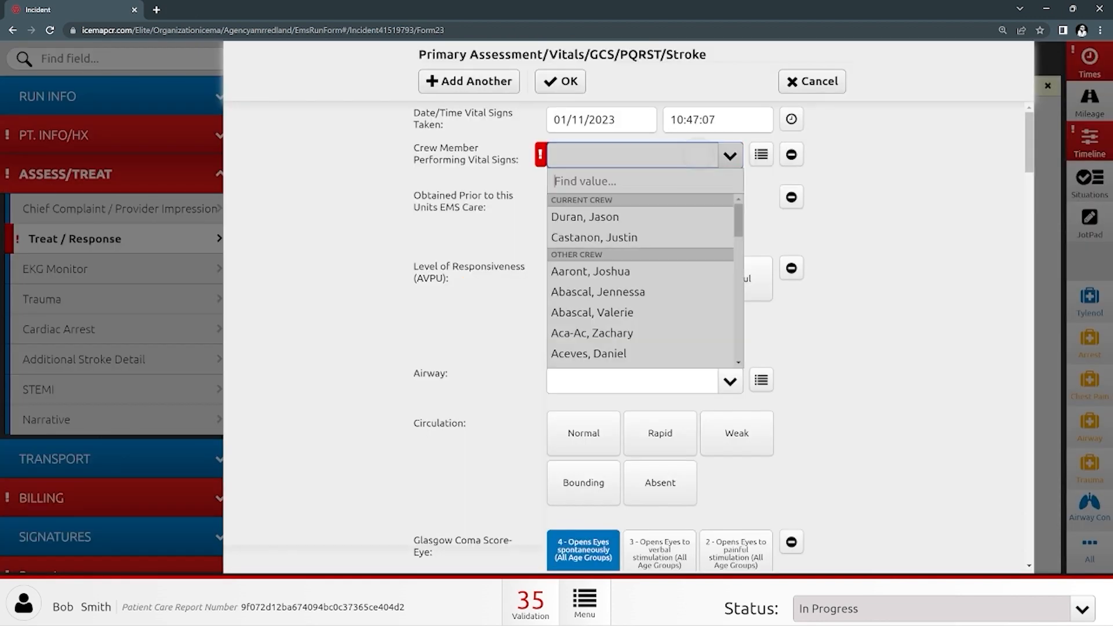
{"action": "left_click", "coordinate": [612, 217]}
Step: Set the patient position to Semi-Fowlers, complete the required heart rate and blood pressure measurement methods, and save the entry
{"action": "scroll", "coordinate": [626, 336], "scroll_direction": "down", "scroll_amount": 3}
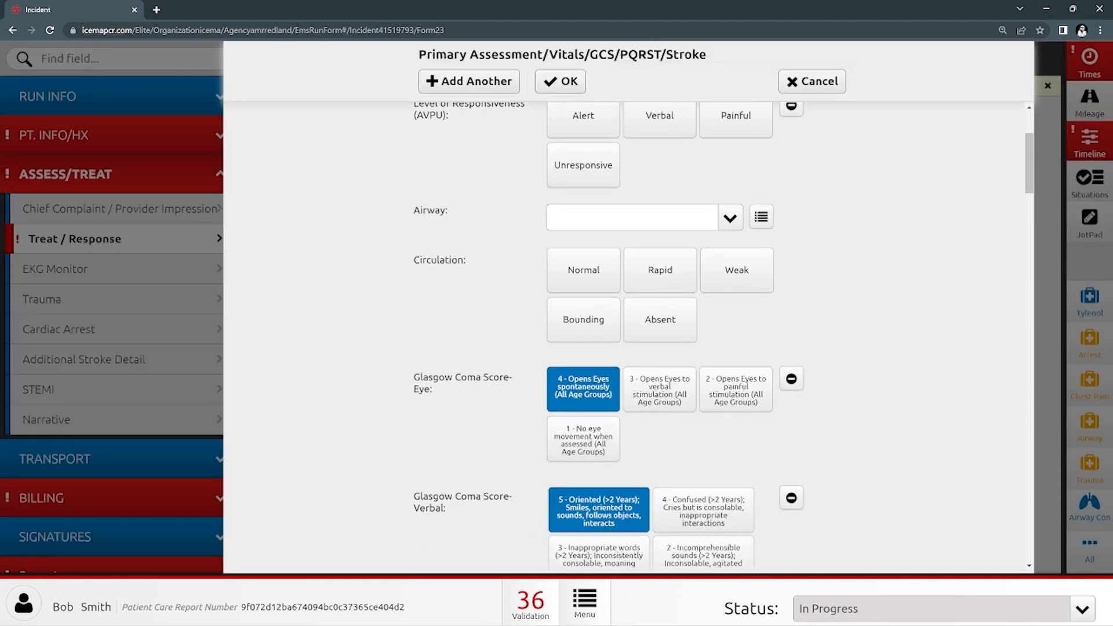
{"action": "scroll", "coordinate": [626, 336], "scroll_direction": "down", "scroll_amount": 15}
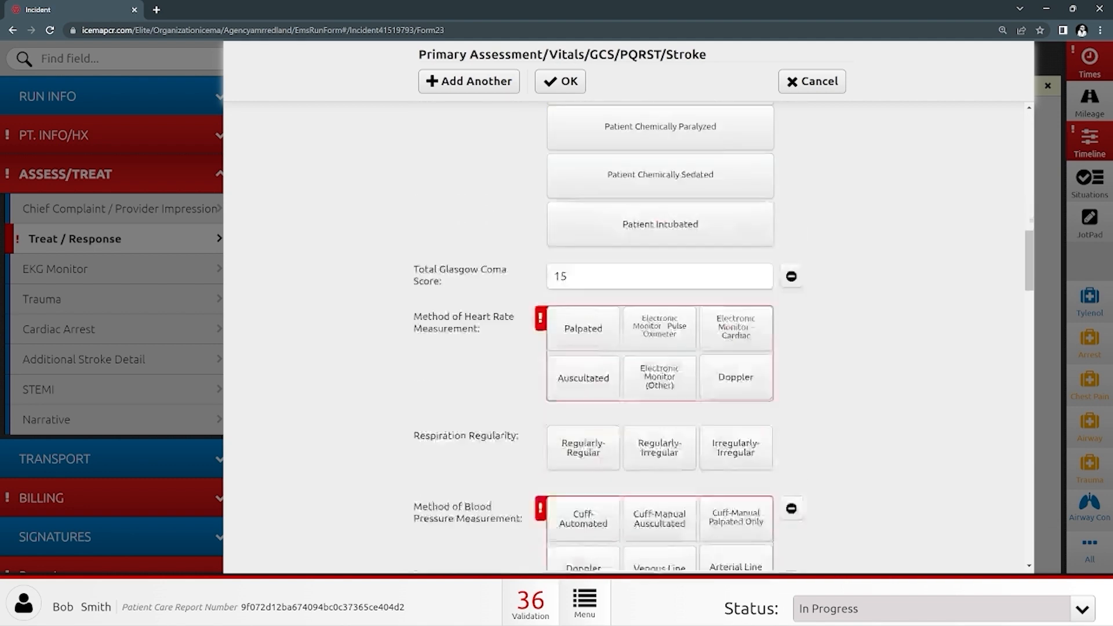
{"action": "scroll", "coordinate": [626, 336], "scroll_direction": "down", "scroll_amount": 1}
{"action": "left_click", "coordinate": [631, 303]}
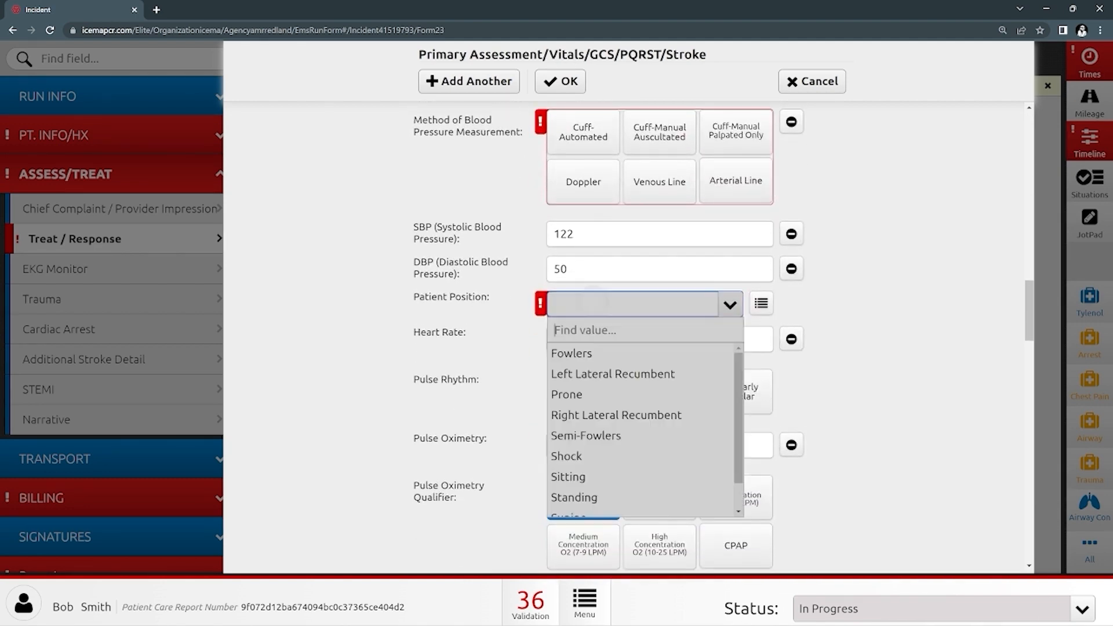
{"action": "left_click", "coordinate": [585, 435]}
{"action": "scroll", "coordinate": [626, 336], "scroll_direction": "up", "scroll_amount": 3}
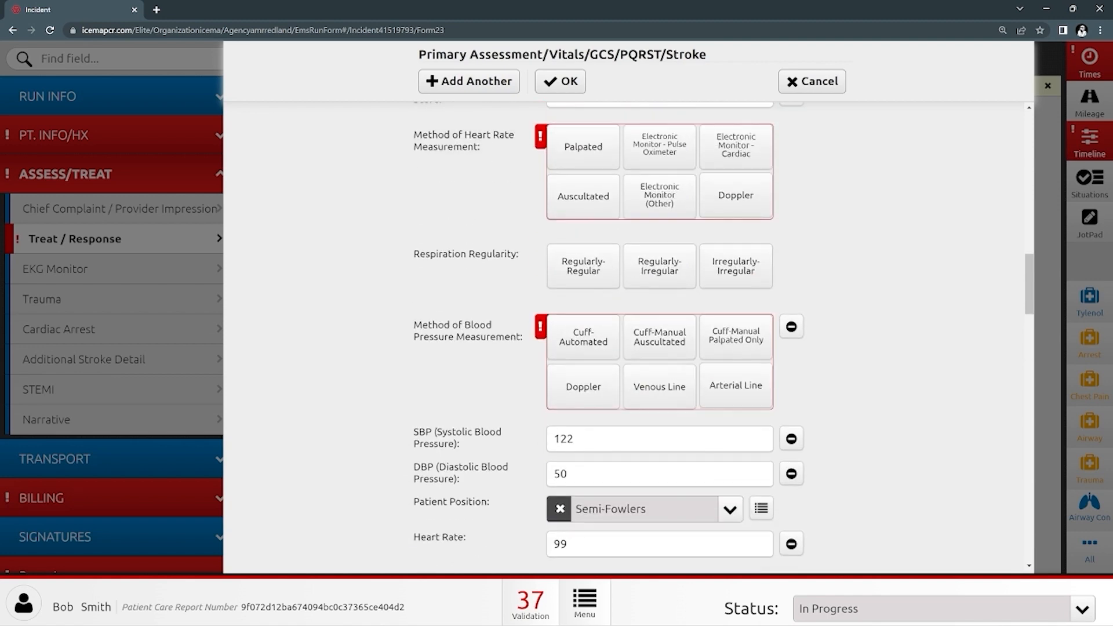
{"action": "scroll", "coordinate": [626, 336], "scroll_direction": "up", "scroll_amount": 2}
{"action": "scroll", "coordinate": [626, 337], "scroll_direction": "up", "scroll_amount": 1}
{"action": "scroll", "coordinate": [626, 336], "scroll_direction": "down", "scroll_amount": 20}
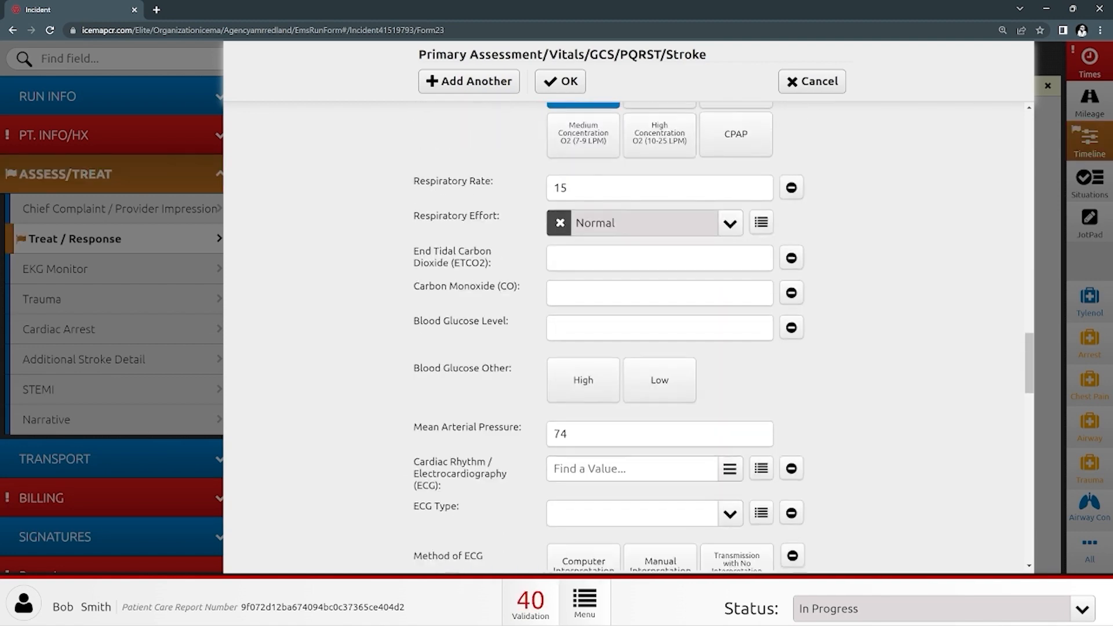
{"action": "scroll", "coordinate": [626, 336], "scroll_direction": "down", "scroll_amount": 6}
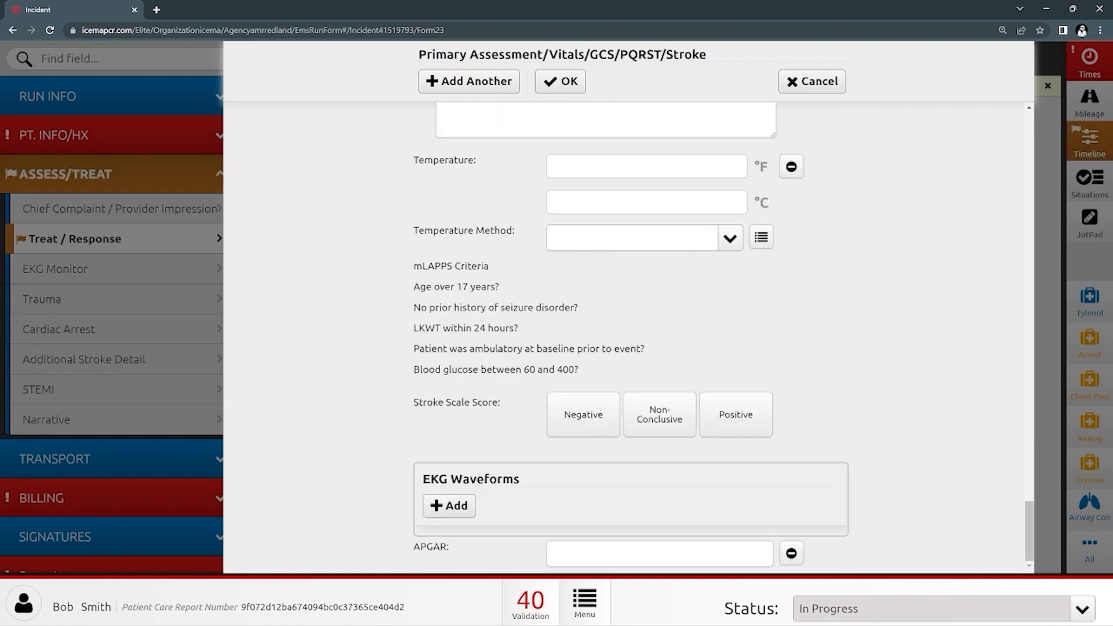
{"action": "left_click", "coordinate": [560, 81]}
Step: Return to the Radio Report and review it from the patient details through the complaints and medications
{"action": "left_click", "coordinate": [110, 174]}
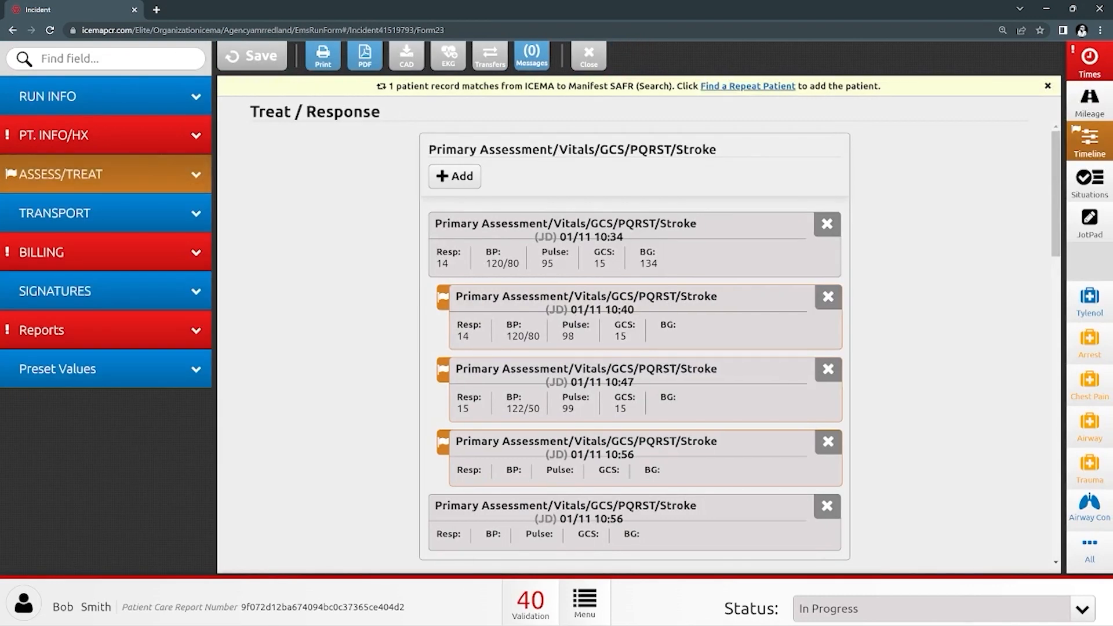
{"action": "left_click", "coordinate": [162, 329]}
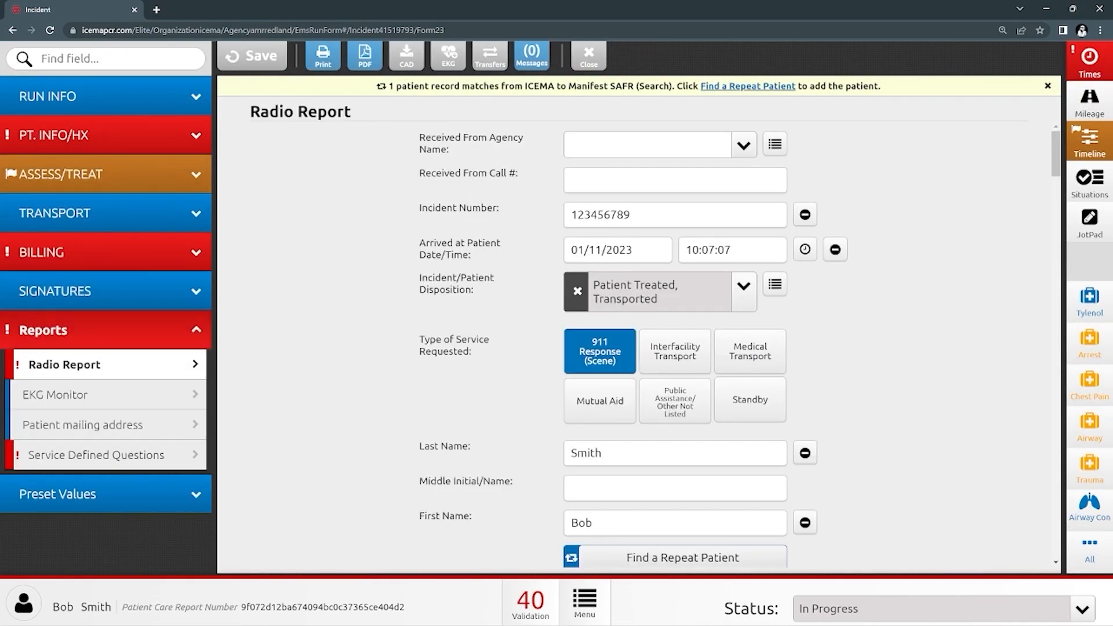
{"action": "scroll", "coordinate": [637, 336], "scroll_direction": "down", "scroll_amount": 5}
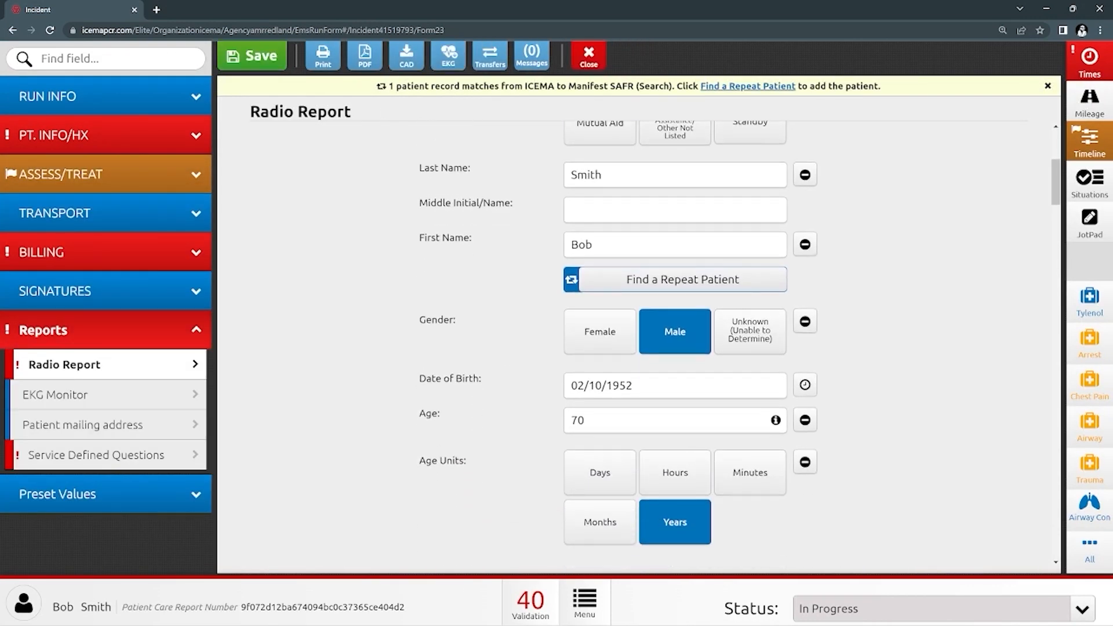
{"action": "scroll", "coordinate": [638, 336], "scroll_direction": "down", "scroll_amount": 16}
{"action": "scroll", "coordinate": [638, 336], "scroll_direction": "up", "scroll_amount": 7}
{"action": "scroll", "coordinate": [637, 336], "scroll_direction": "down", "scroll_amount": 9}
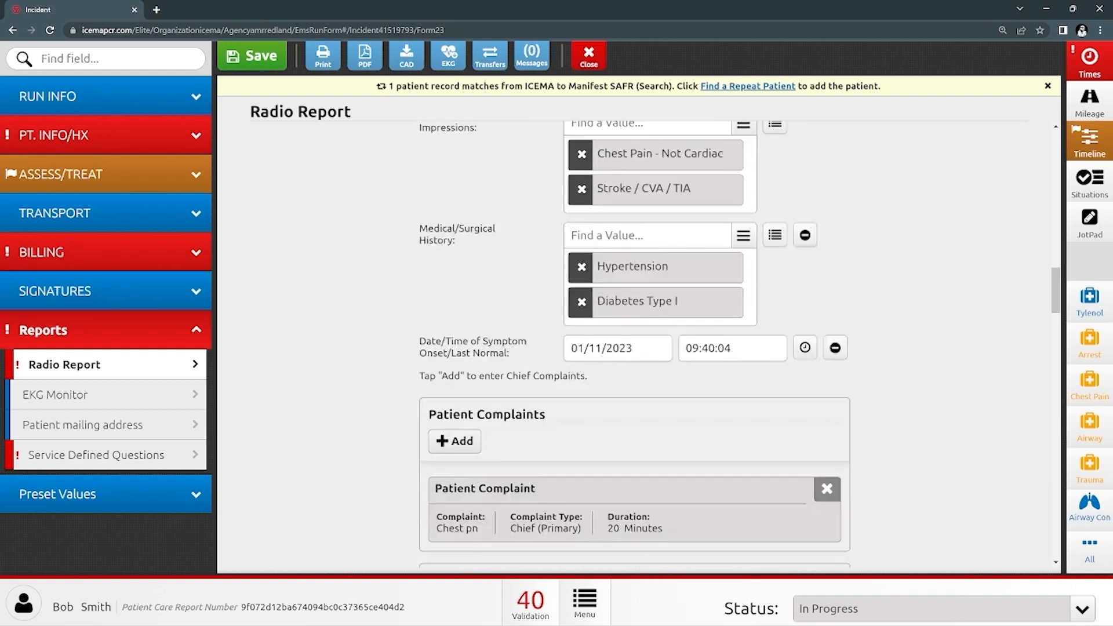
{"action": "scroll", "coordinate": [637, 336], "scroll_direction": "down", "scroll_amount": 8}
{"action": "scroll", "coordinate": [637, 336], "scroll_direction": "up", "scroll_amount": 3}
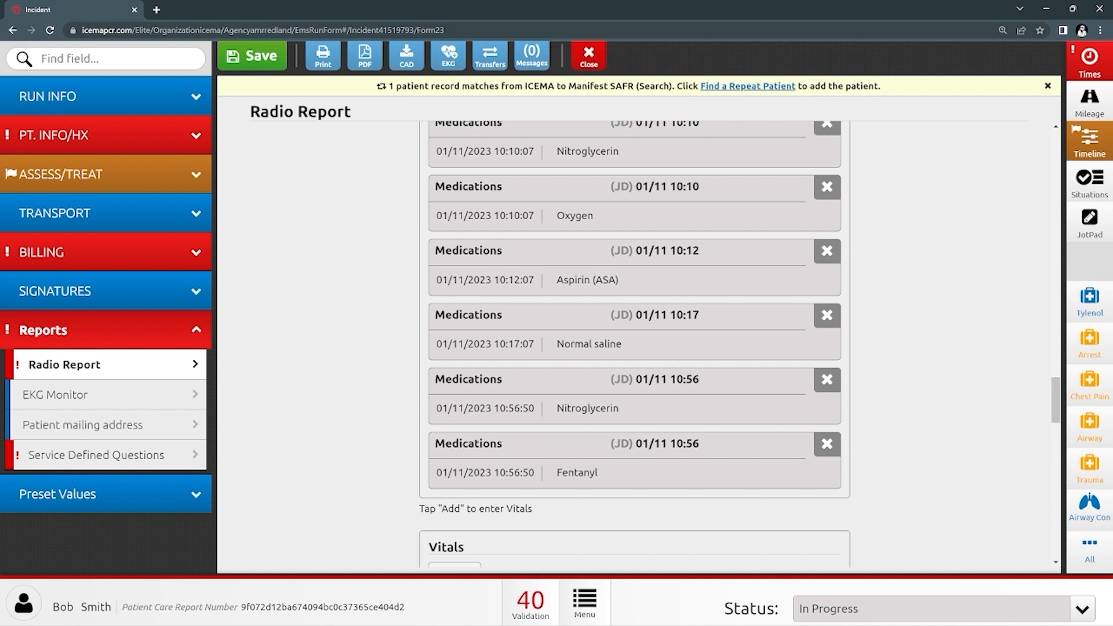
Step: In Service Defined Questions, answer NO to transfer to another AMR resource and YES to transfer to hospital staff under APOD policy
{"action": "left_click", "coordinate": [101, 454]}
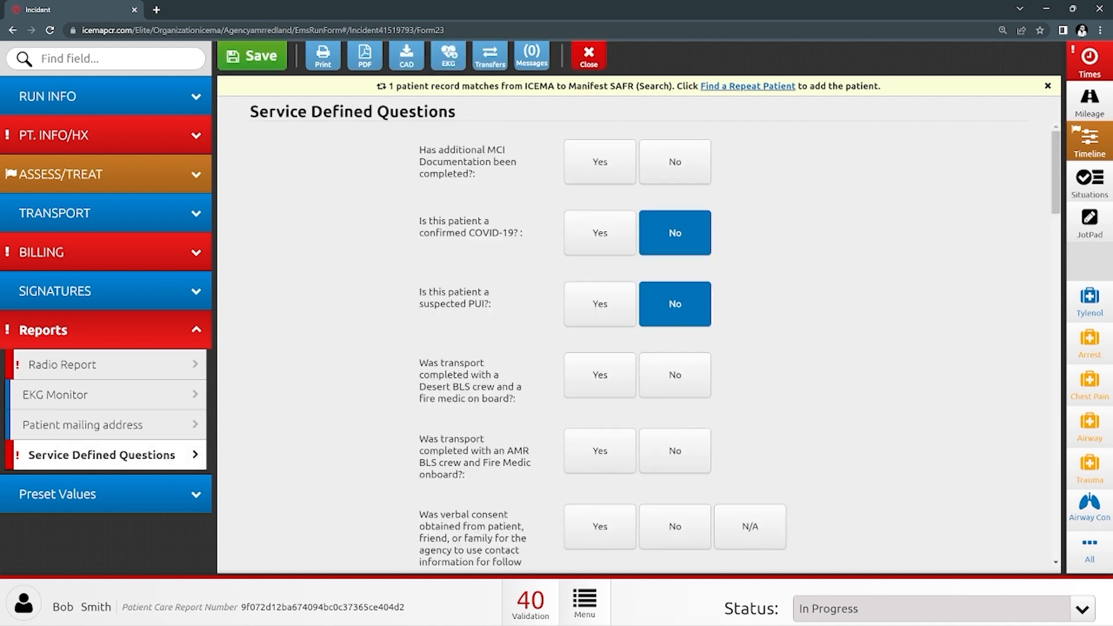
{"action": "scroll", "coordinate": [638, 336], "scroll_direction": "down", "scroll_amount": 7}
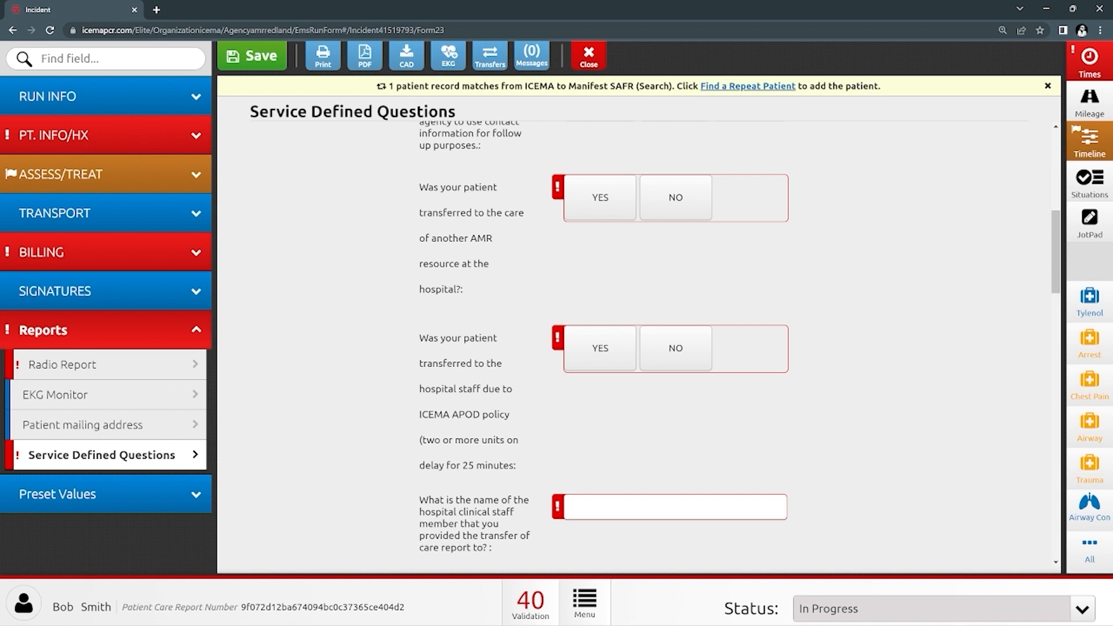
{"action": "left_click", "coordinate": [600, 197]}
{"action": "left_click", "coordinate": [676, 198]}
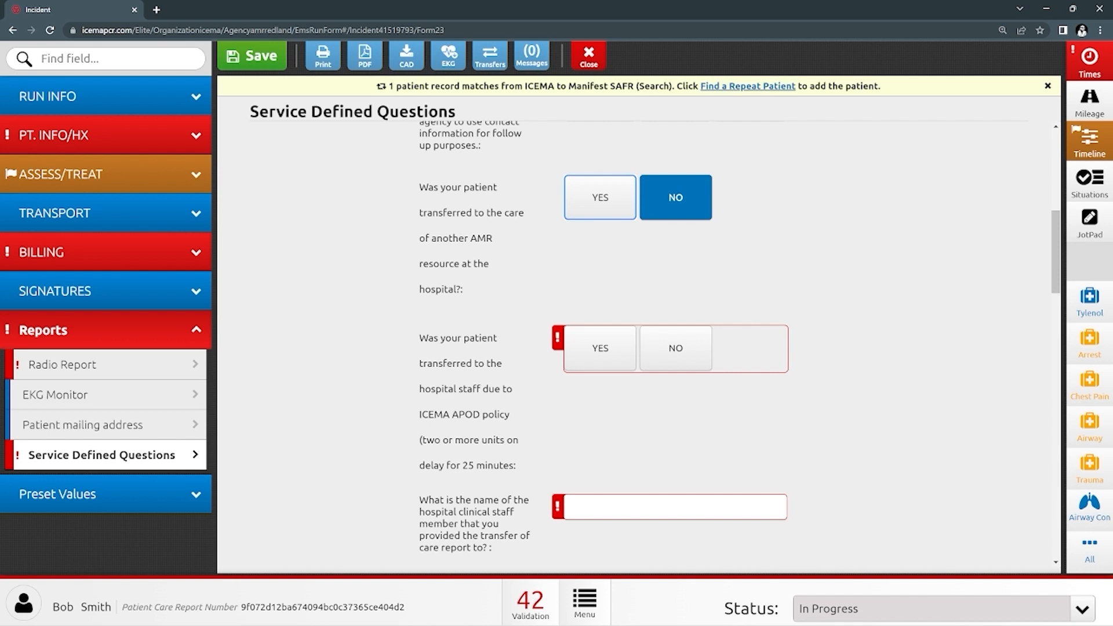
{"action": "left_click", "coordinate": [599, 350]}
Step: Enter the name of the hospital staff member who received the report and answer YES to staff and crew agreement on offloading
{"action": "scroll", "coordinate": [599, 350], "scroll_direction": "down", "scroll_amount": 3}
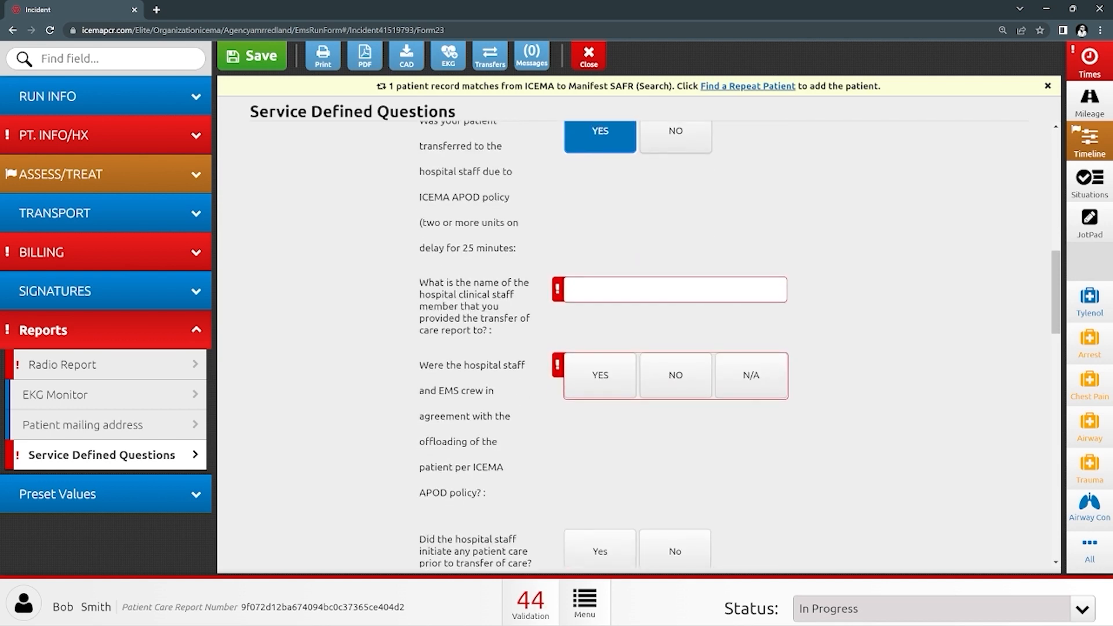
{"action": "left_click", "coordinate": [675, 289]}
{"action": "type", "text": "larry"}
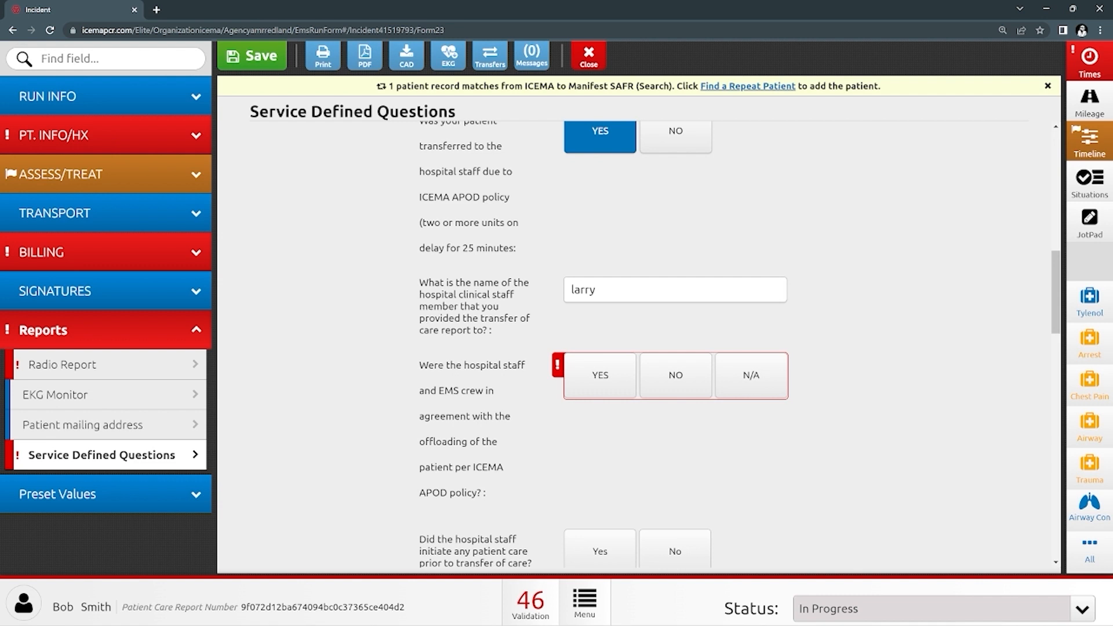
{"action": "left_click", "coordinate": [600, 376]}
{"action": "scroll", "coordinate": [638, 348], "scroll_direction": "down", "scroll_amount": 4}
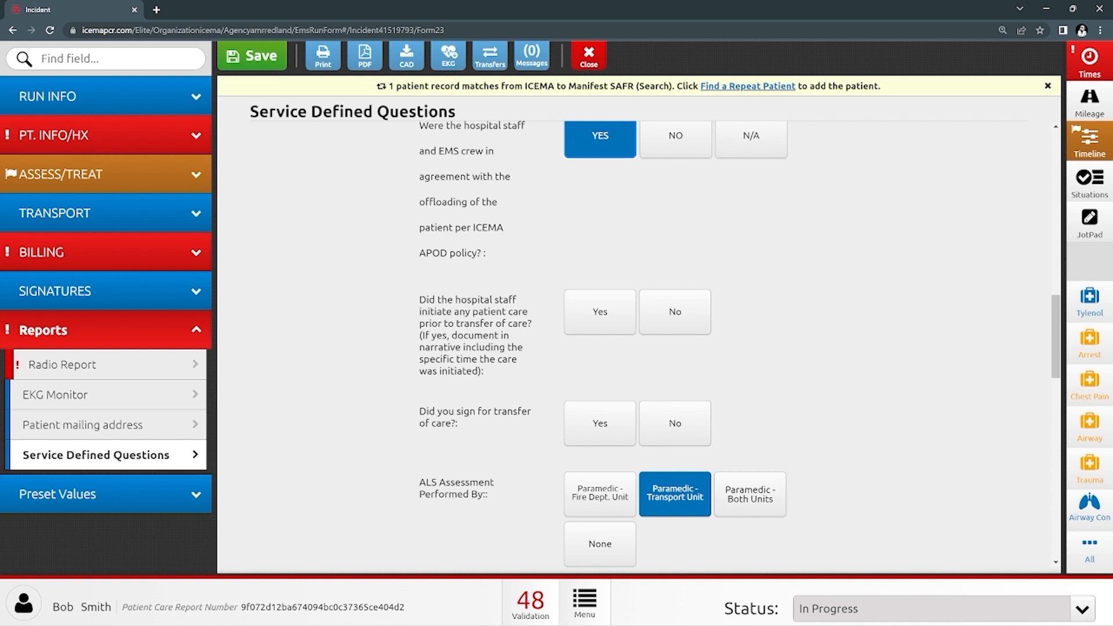
{"action": "left_click", "coordinate": [599, 312]}
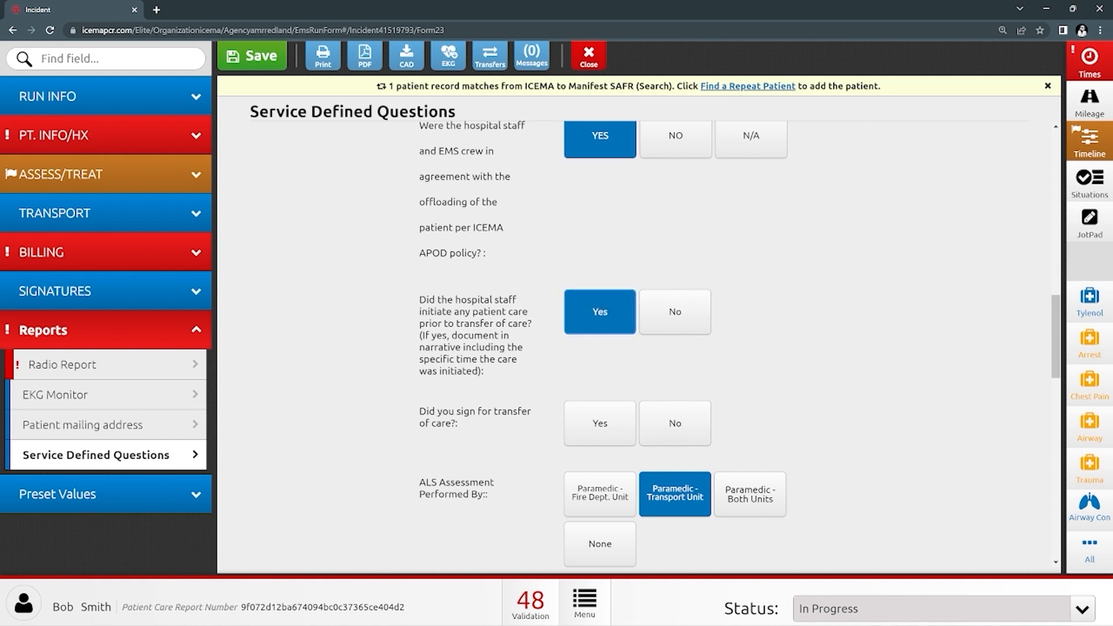
{"action": "left_click", "coordinate": [600, 312]}
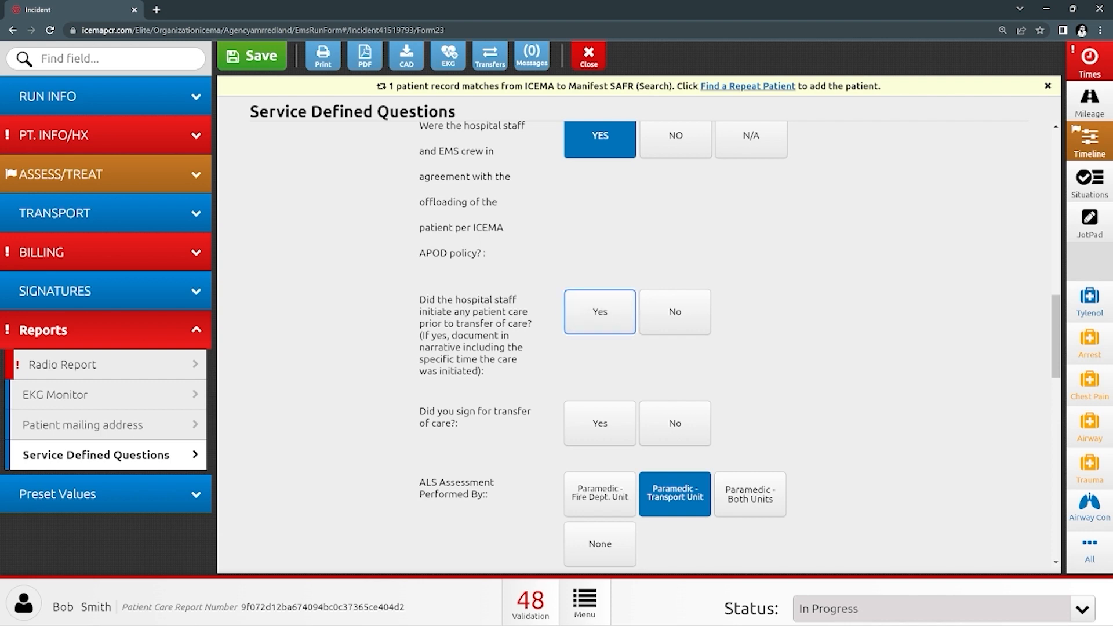
{"action": "scroll", "coordinate": [600, 312], "scroll_direction": "down", "scroll_amount": 16}
Step: Stamp the Unit Back in Service response time with the current date and time, 01/11/2023 11:38:24
{"action": "left_click", "coordinate": [106, 330]}
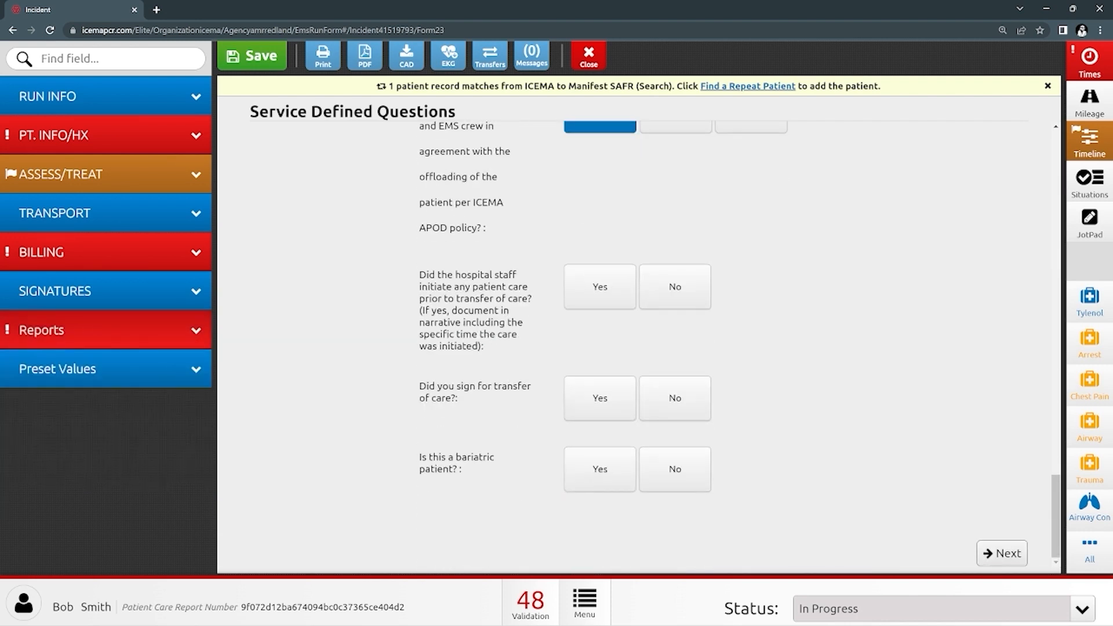
{"action": "left_click", "coordinate": [180, 330]}
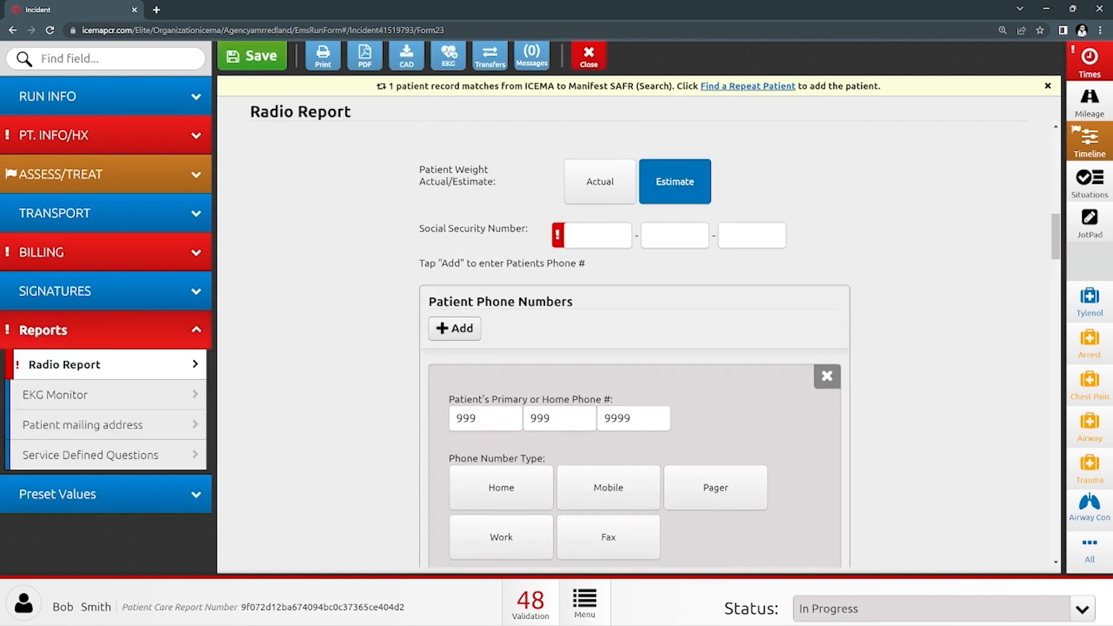
{"action": "left_click", "coordinate": [1089, 62]}
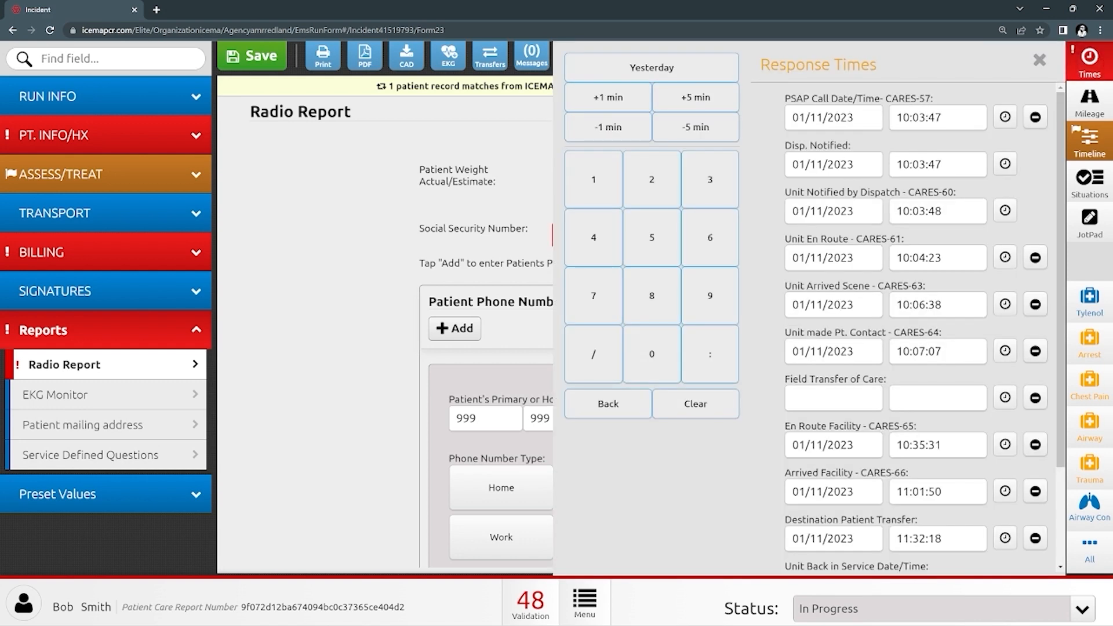
{"action": "scroll", "coordinate": [916, 327], "scroll_direction": "down", "scroll_amount": 3}
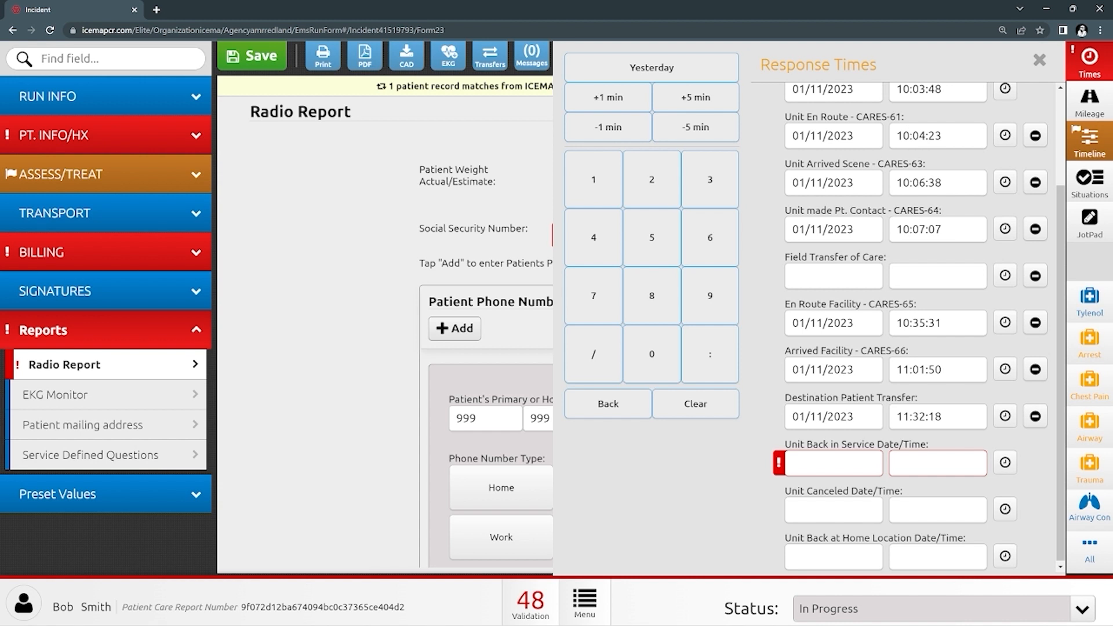
{"action": "left_click", "coordinate": [1005, 462]}
{"action": "left_click", "coordinate": [943, 463]}
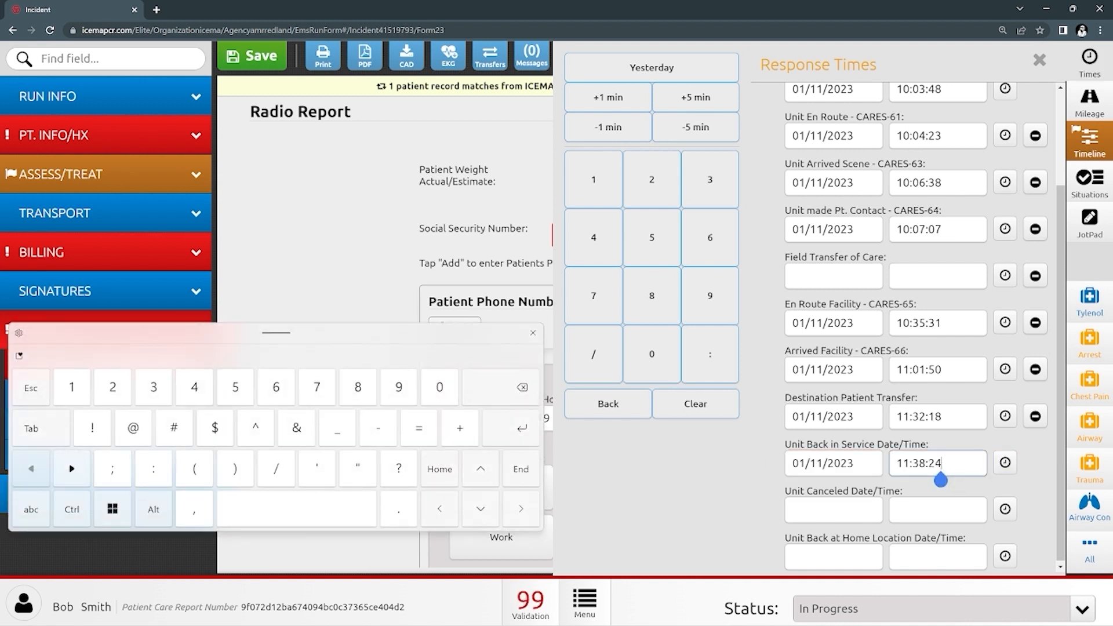
{"action": "left_click", "coordinate": [641, 489]}
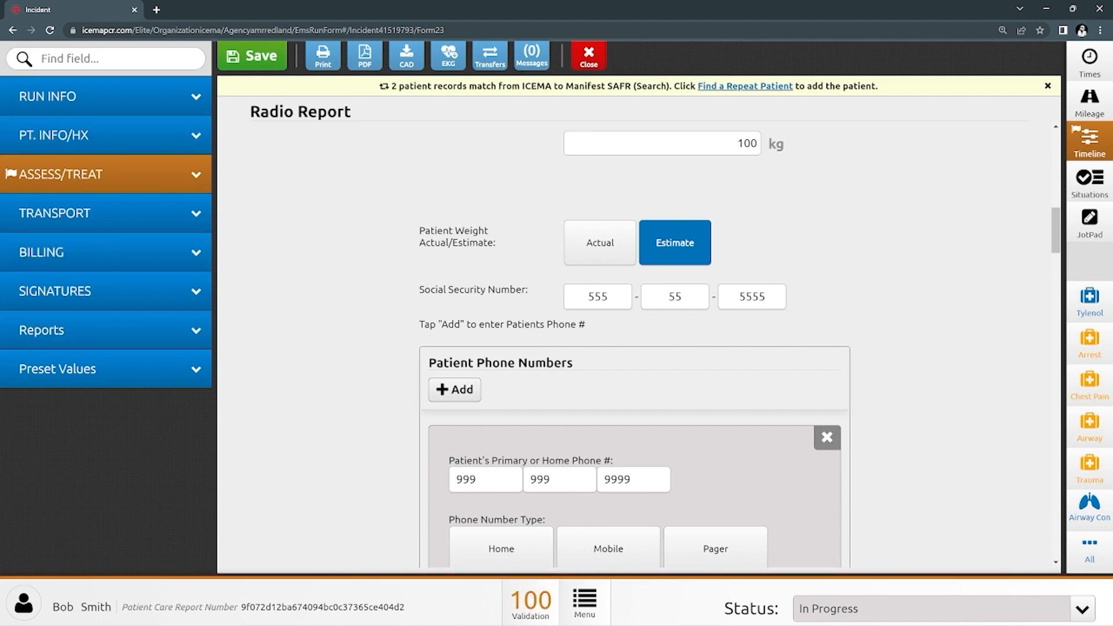
Step: Open the flagged 10:40 vitals entry under Treat / Response and examine its flagged pain assessment fields
{"action": "left_click", "coordinate": [168, 174]}
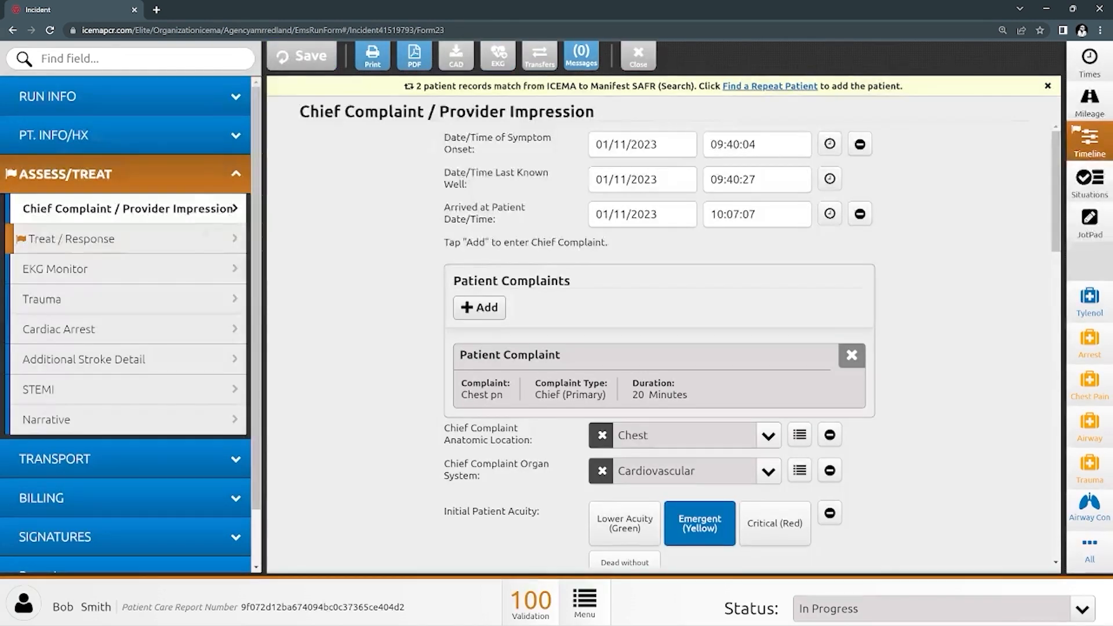
{"action": "left_click", "coordinate": [122, 239]}
{"action": "scroll", "coordinate": [651, 348], "scroll_direction": "down", "scroll_amount": 5}
{"action": "scroll", "coordinate": [651, 348], "scroll_direction": "up", "scroll_amount": 4}
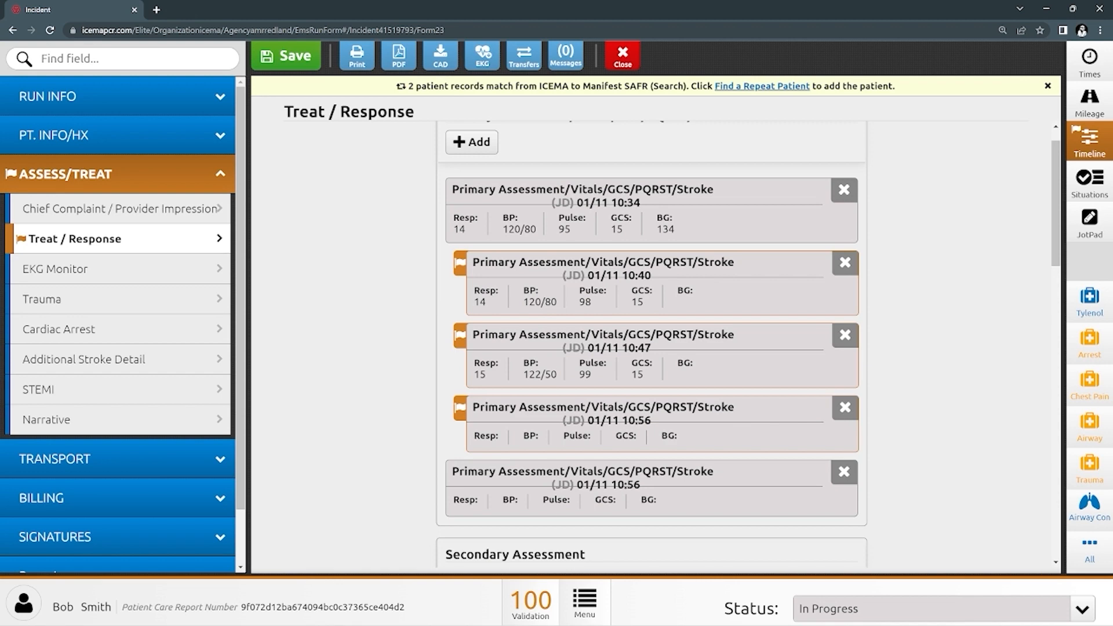
{"action": "left_click", "coordinate": [694, 300]}
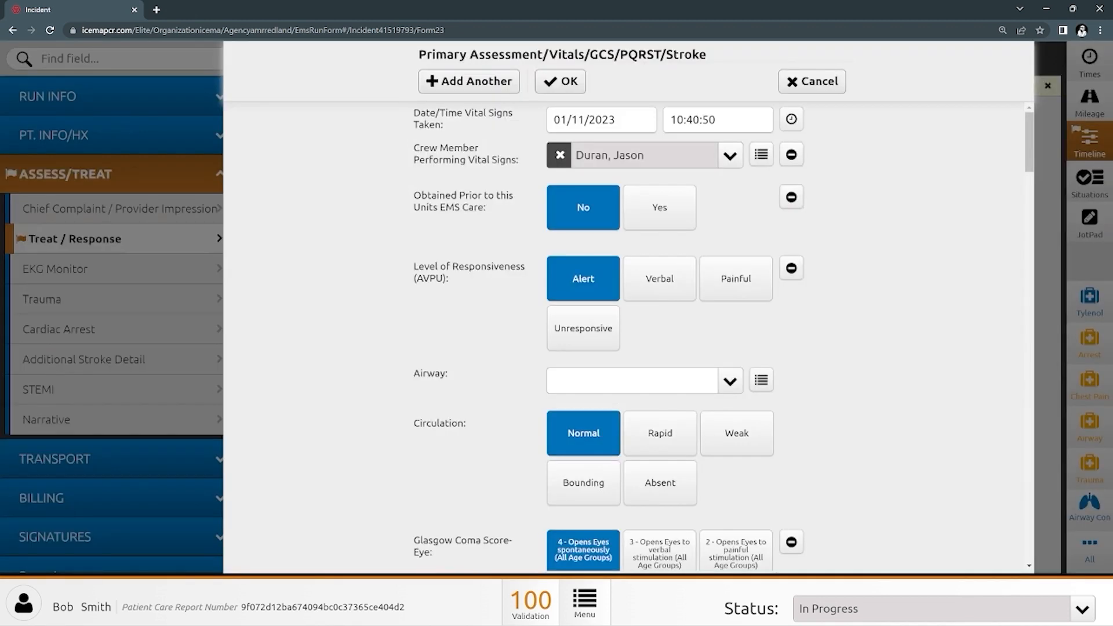
{"action": "scroll", "coordinate": [694, 301], "scroll_direction": "down", "scroll_amount": 20}
{"action": "right_click", "coordinate": [900, 377]}
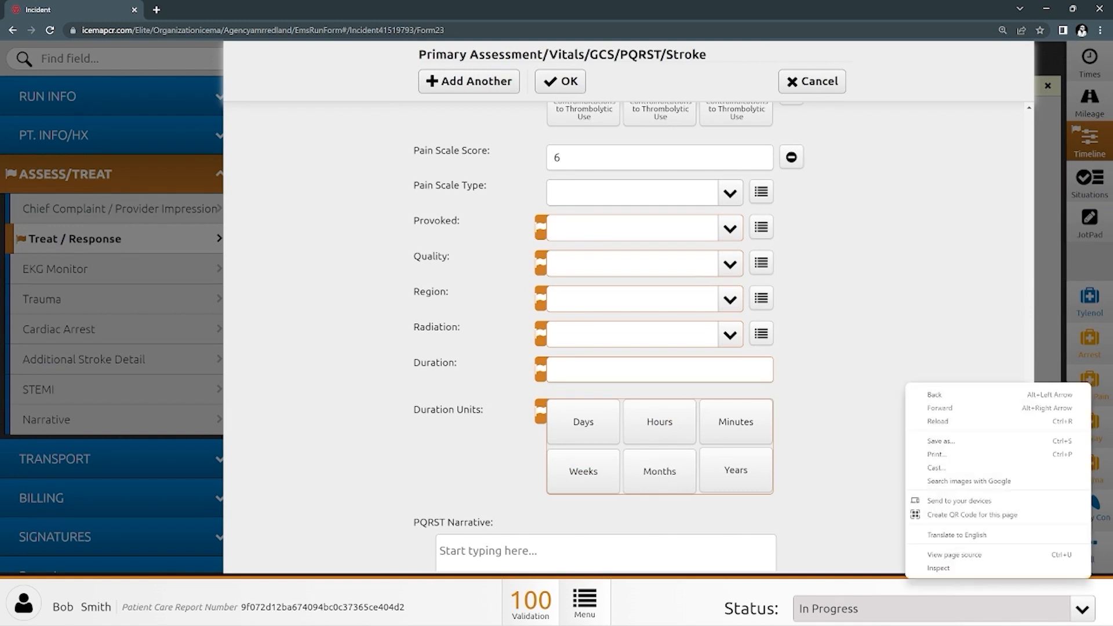
{"action": "left_click", "coordinate": [930, 392]}
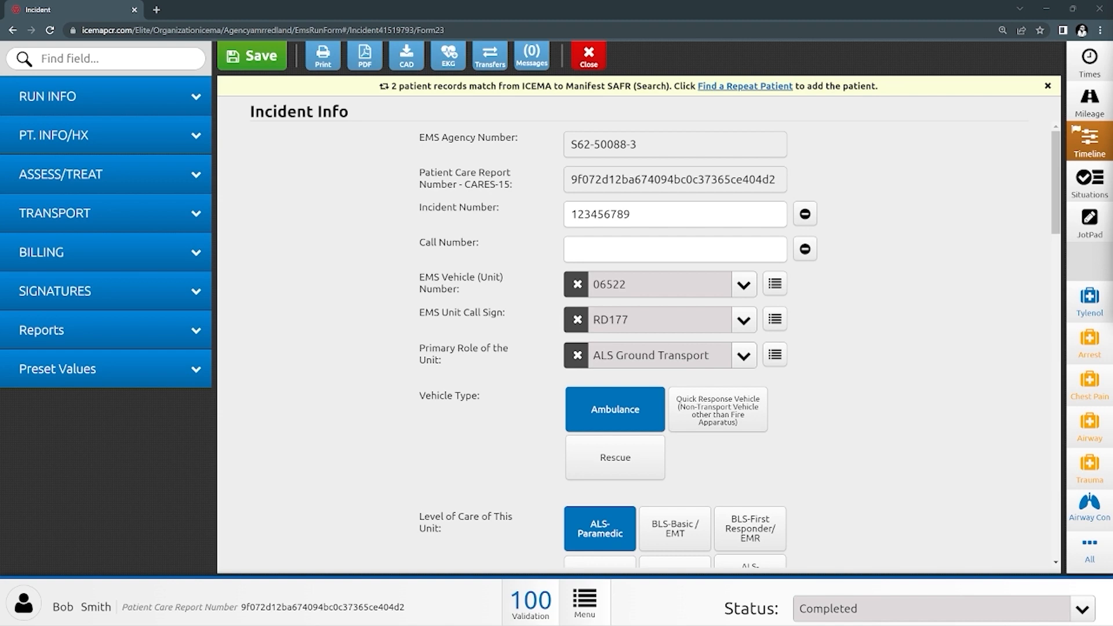
Step: Review the Incident Info and Patient Info pages of the record
{"action": "scroll", "coordinate": [638, 348], "scroll_direction": "down", "scroll_amount": 15}
{"action": "scroll", "coordinate": [637, 348], "scroll_direction": "up", "scroll_amount": 6}
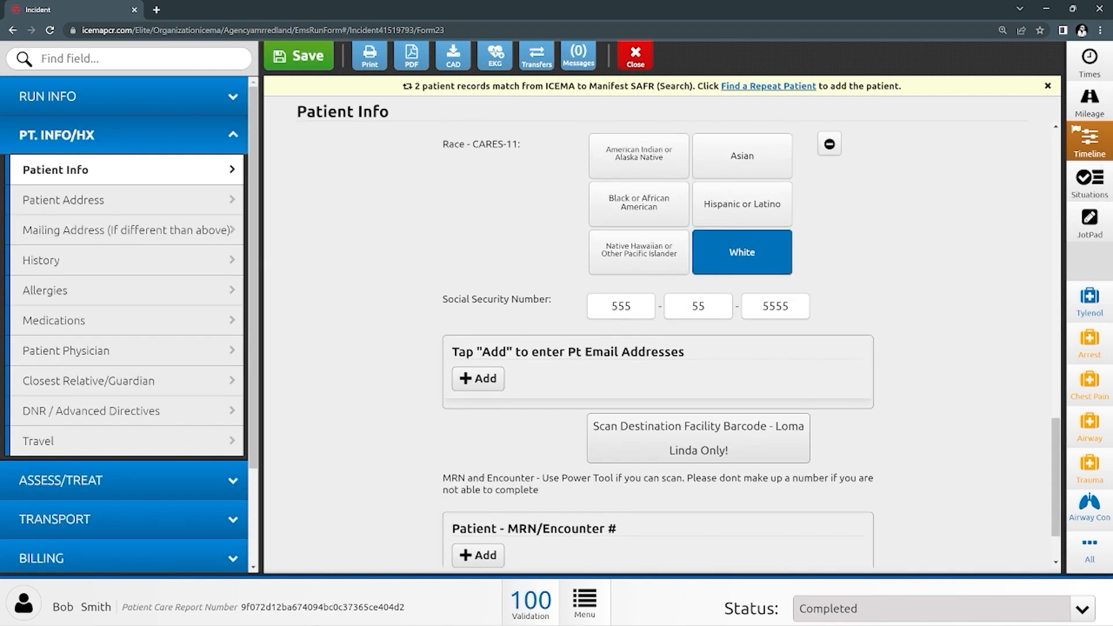
{"action": "scroll", "coordinate": [658, 348], "scroll_direction": "up", "scroll_amount": 3}
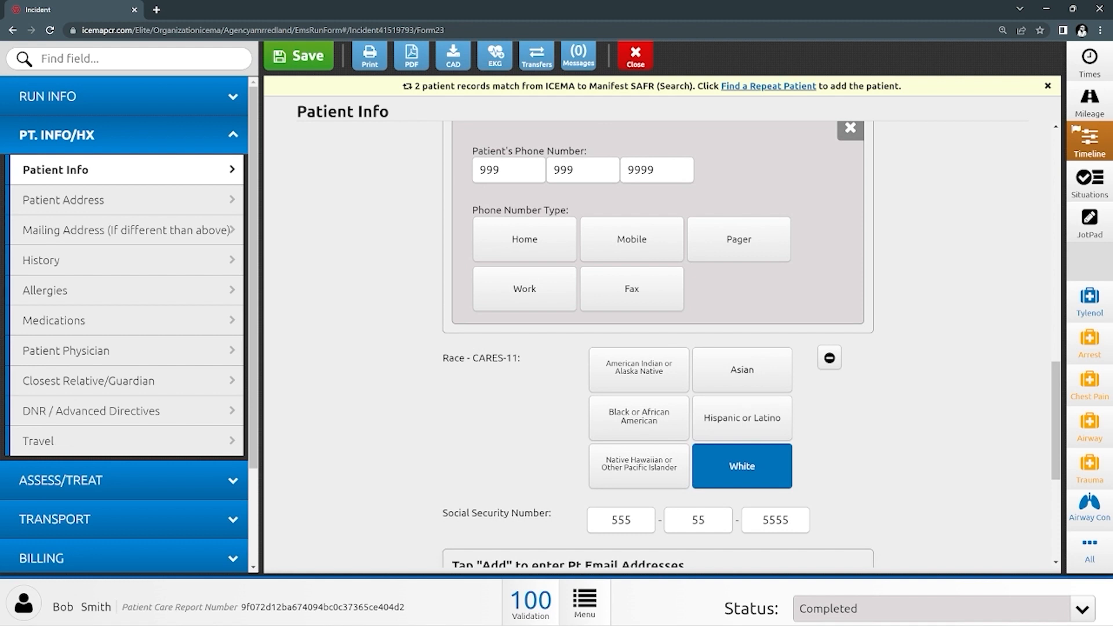
{"action": "left_click", "coordinate": [124, 135]}
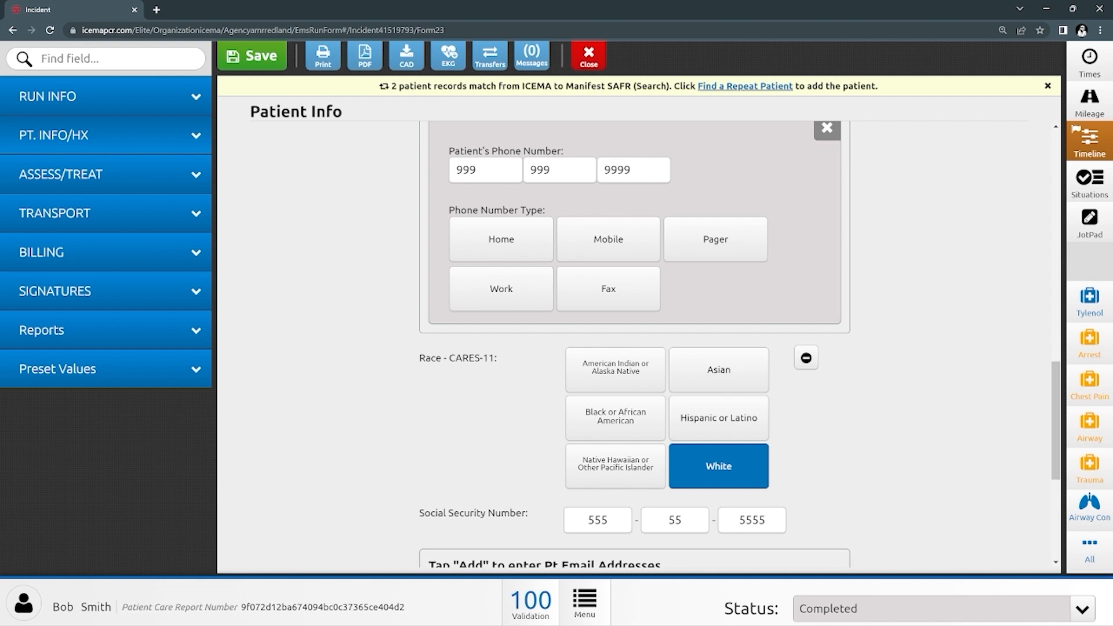
{"action": "scroll", "coordinate": [637, 342], "scroll_direction": "up", "scroll_amount": 10}
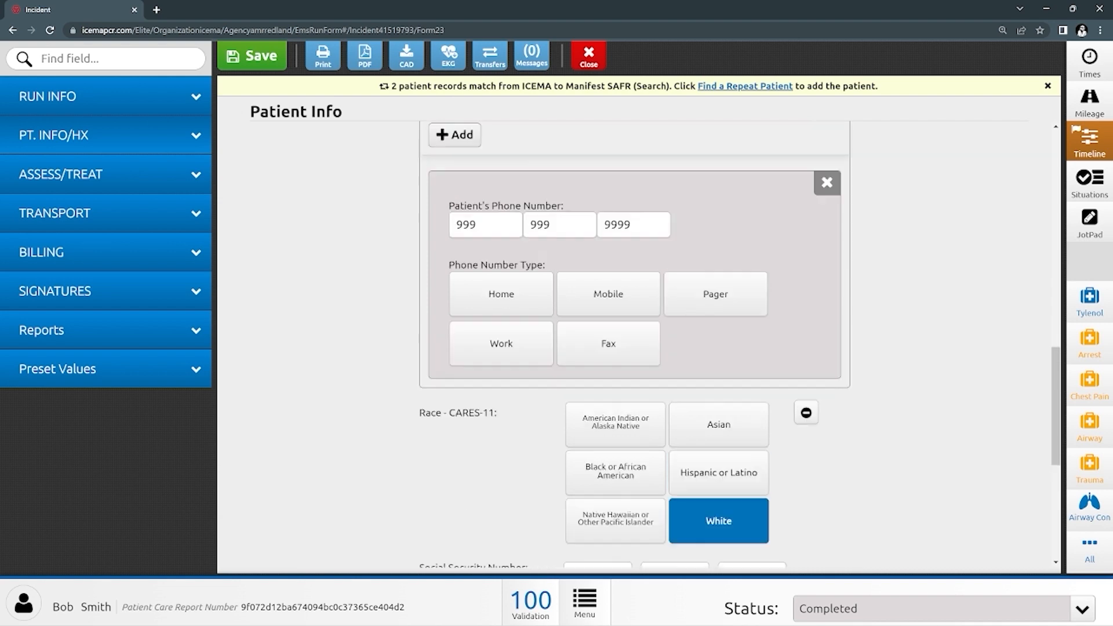